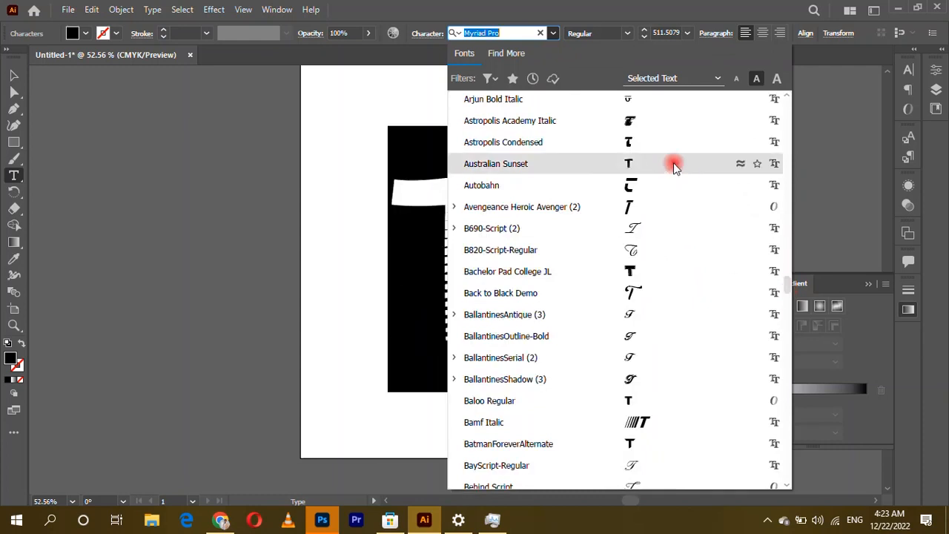
- Change the letter T's font to Berlin Sans FB Demi Bold and shift the letter slightly on the artboard
scroll(660, 296, "down", 8)
left_click(662, 137)
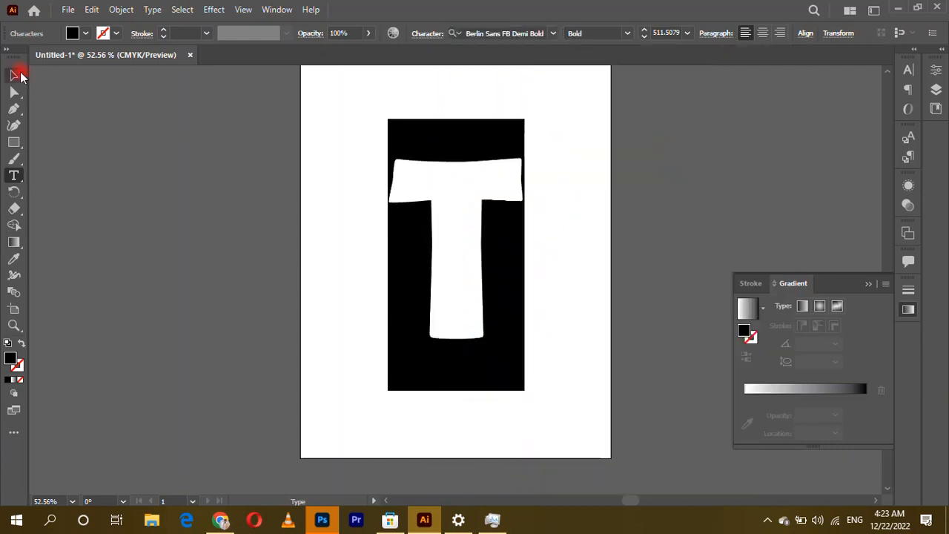
left_click(14, 75)
left_click_drag(462, 219, 453, 229)
- Extrude the letter T in 3D with a depth of 97 pt
left_click(277, 9)
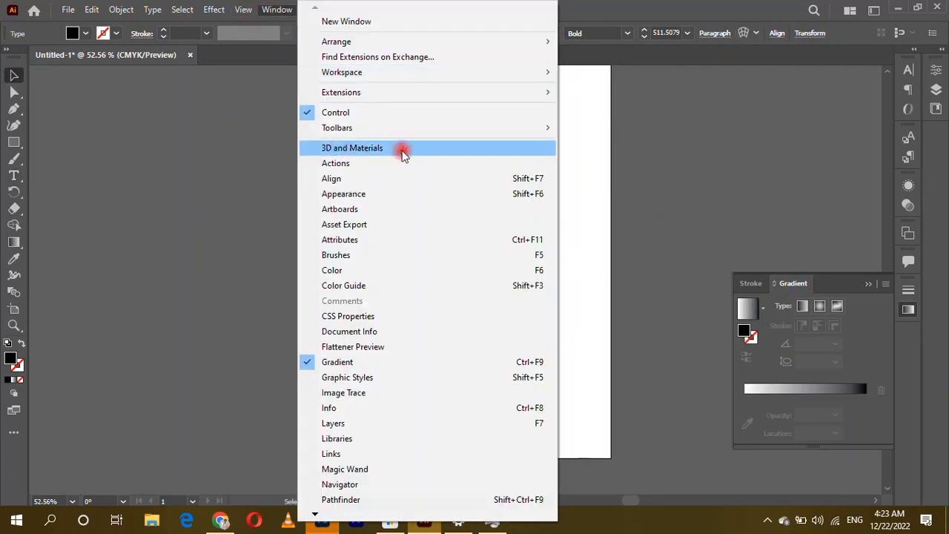
left_click(376, 148)
left_click(687, 146)
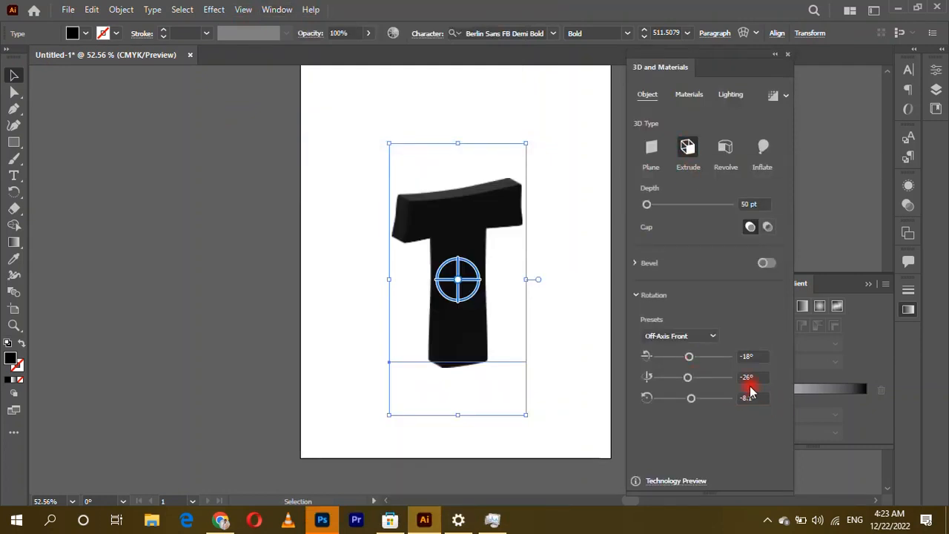
mouse_move(646, 204)
left_mouse_down()
mouse_move(657, 204)
mouse_move(649, 206)
left_mouse_up()
- Set the letter's 3D rotation to 39° around Y and slightly over 10° around Z, keeping the Extrude type
left_click(762, 357)
scroll(765, 378, "up", 20)
scroll(765, 377, "up", 20)
scroll(758, 378, "up", 3)
scroll(756, 376, "up", 6)
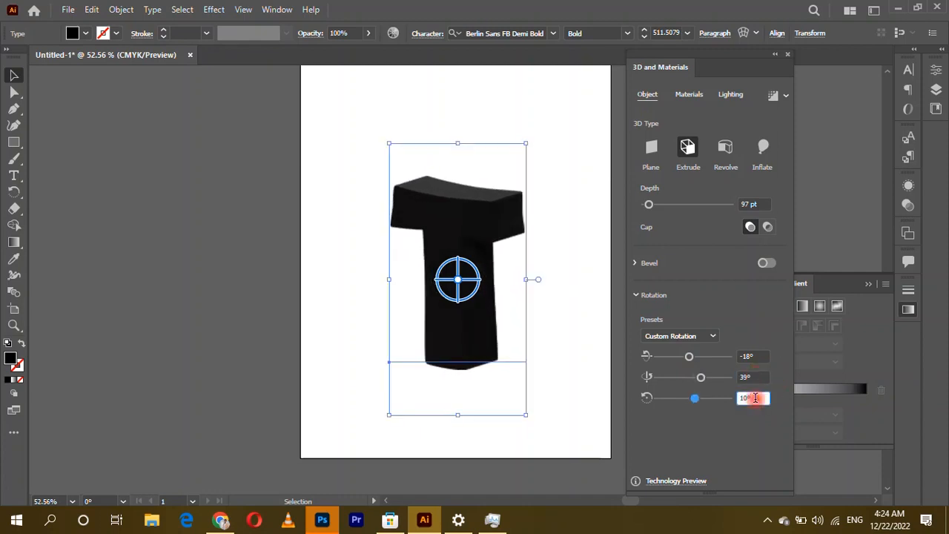
scroll(754, 398, "up", 2)
scroll(543, 329, "up", 1)
left_click(725, 147)
left_click(688, 147)
- Apply the beige stone brick material to the extruded letter
left_click(688, 94)
scroll(723, 213, "down", 10)
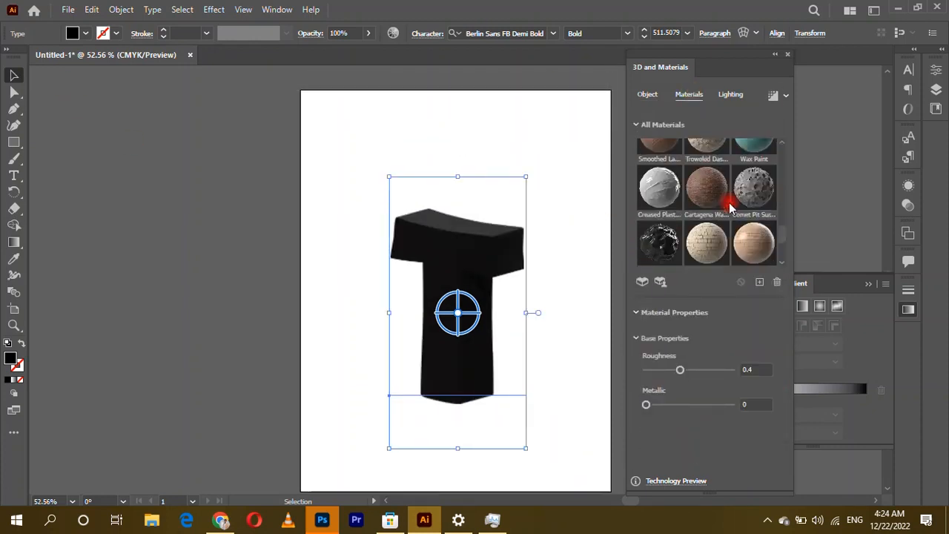
left_click(715, 249)
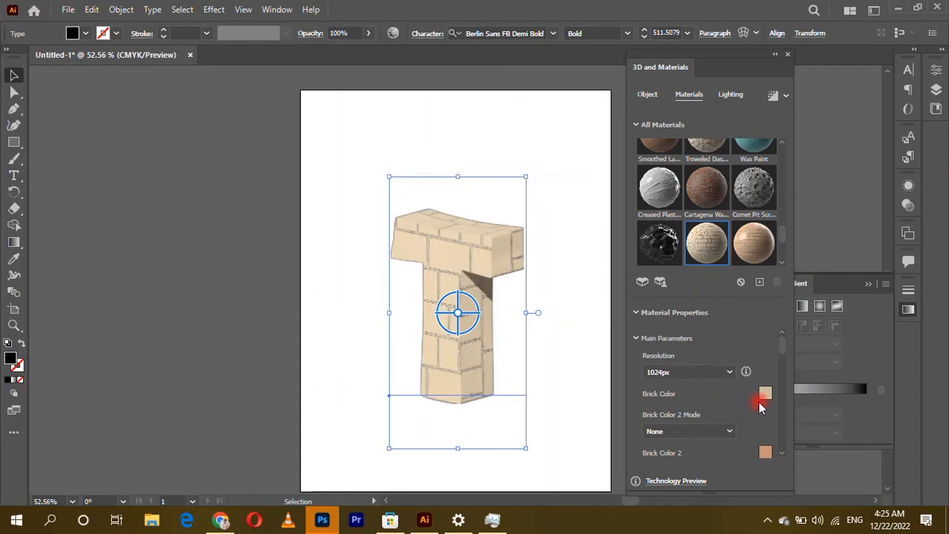
- Adjust the brick material's parameters so the letter is covered with smaller bricks
scroll(741, 393, "down", 10)
left_click_drag(667, 372, 666, 346)
scroll(682, 379, "down", 5)
left_click_drag(657, 401, 656, 399)
left_click_drag(648, 432, 656, 436)
scroll(723, 445, "down", 8)
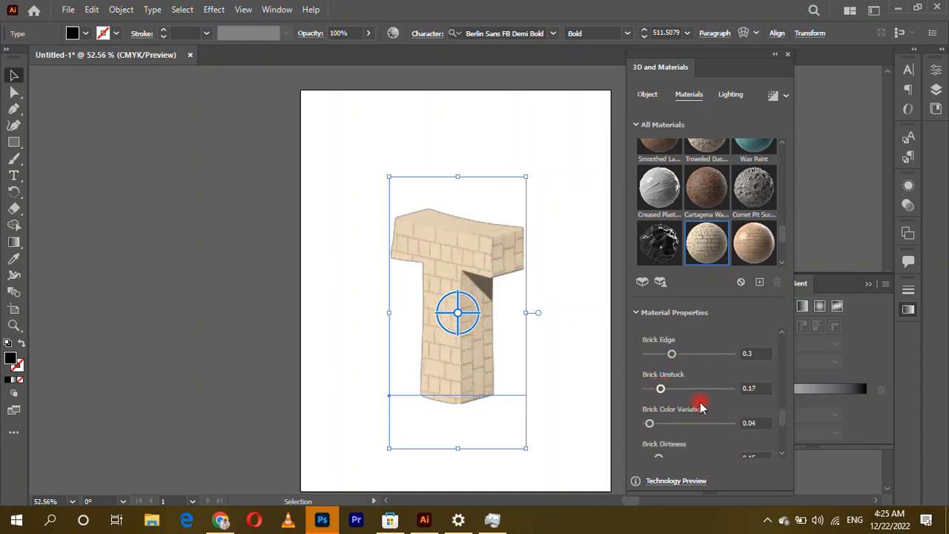
- Light the letter with the Top Left preset, then set intensity 34%, rotation 145°, height 90°, softness 85% and ambient intensity 52%
left_click(730, 94)
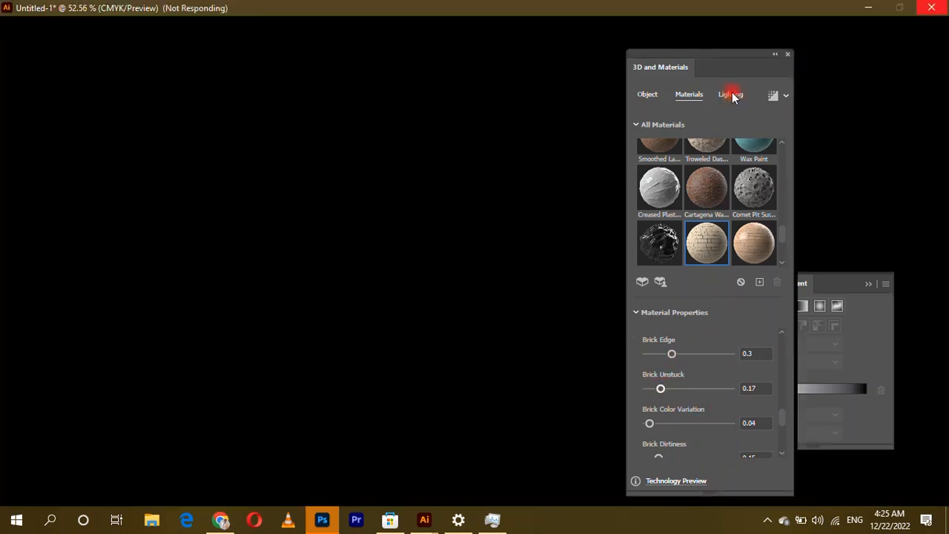
left_click(730, 94)
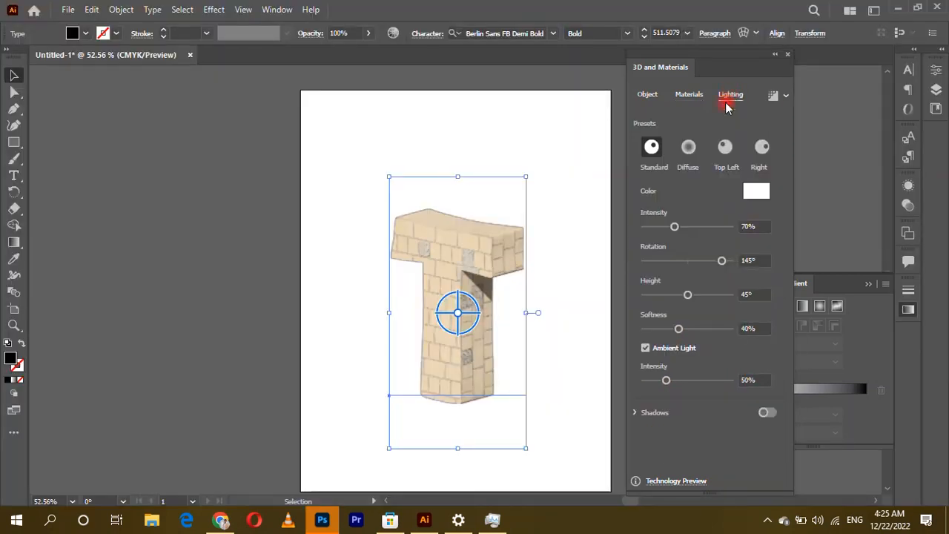
left_click(723, 148)
mouse_move(660, 226)
left_mouse_down()
mouse_move(673, 224)
mouse_move(659, 226)
left_mouse_up()
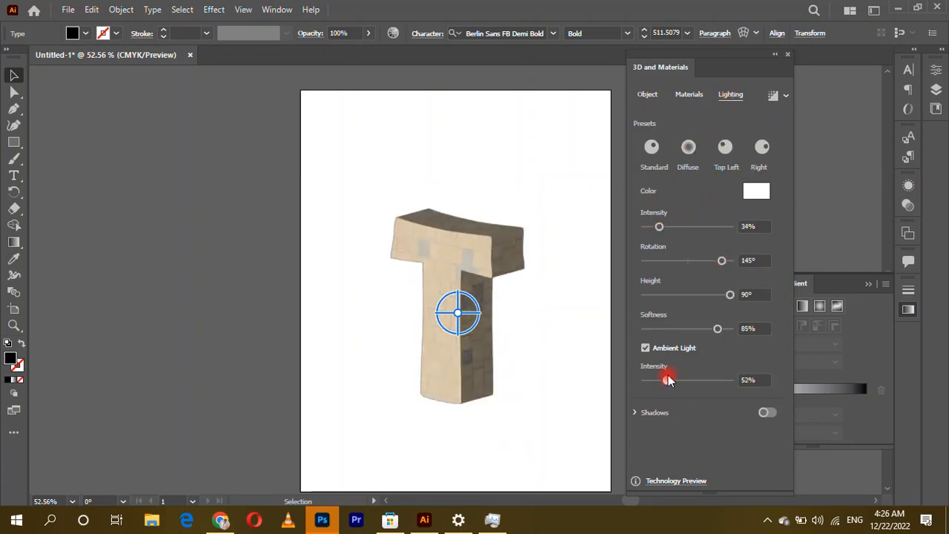
left_click(787, 55)
- Expand the 3D letter's appearance, ungroup the resulting image and deselect it
left_click(121, 9)
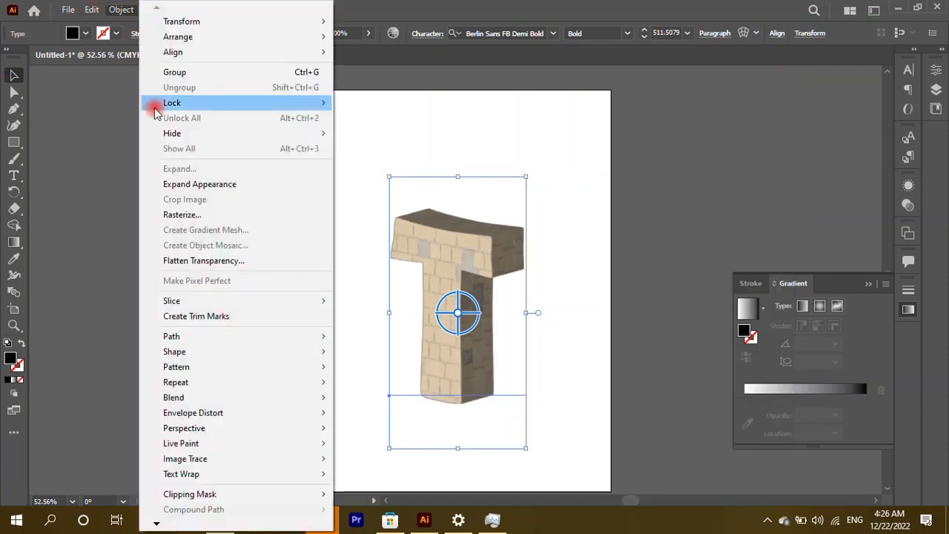
left_click(190, 184)
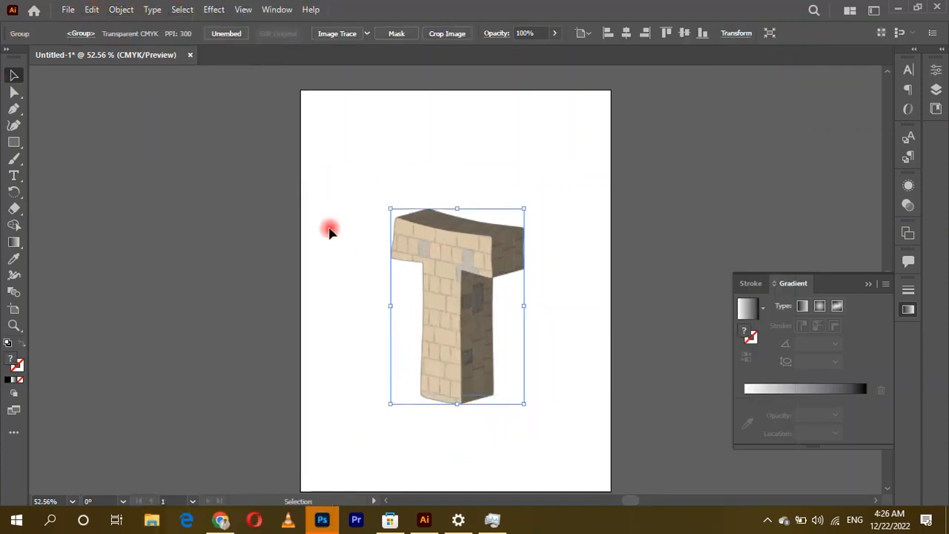
left_click(91, 9)
left_click(121, 9)
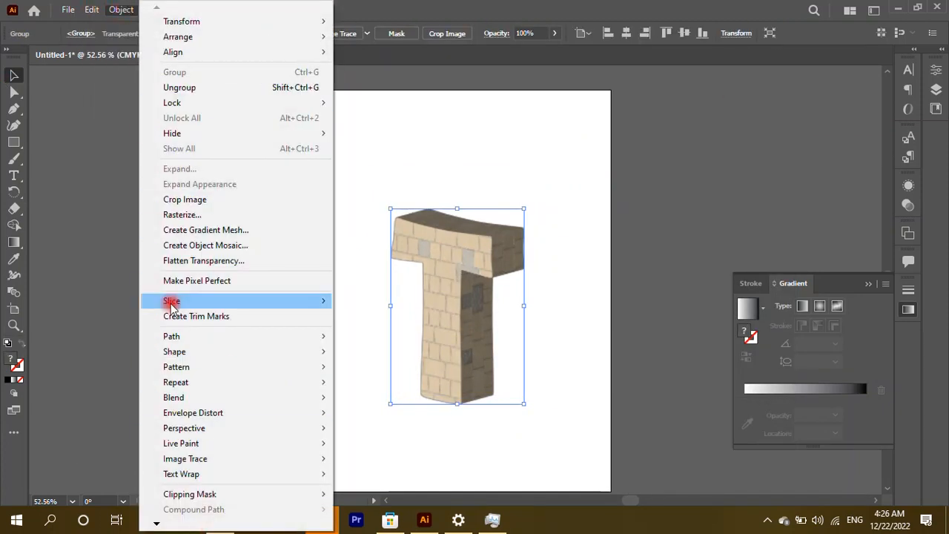
right_click(544, 282)
left_click(517, 149)
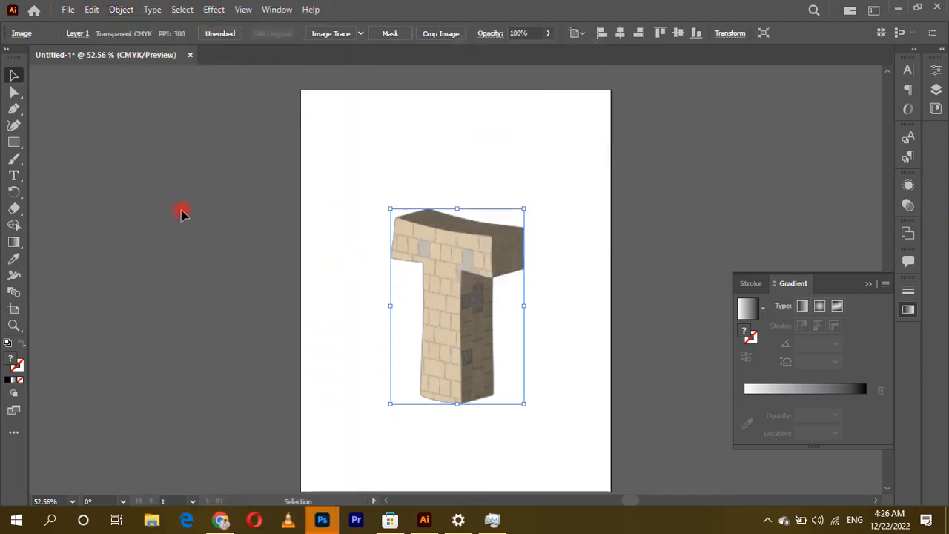
key("a")
key("ctrl+shift+a")
left_click(434, 256)
left_click(383, 487)
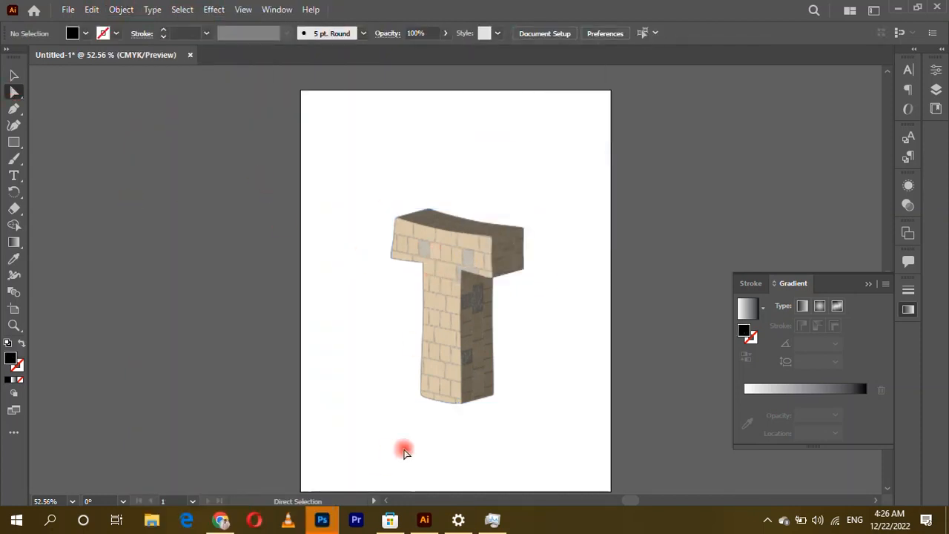
- Bring the brick letter into the Photoshop document as a smart object, then resize and place it right of the canvas centre
left_click_drag(438, 307, 524, 271)
left_click_drag(644, 280, 629, 280)
left_click_drag(565, 287, 568, 271)
key("Return")
- Quick-select the letter's front face and fill it with white on a new layer
left_click(16, 123)
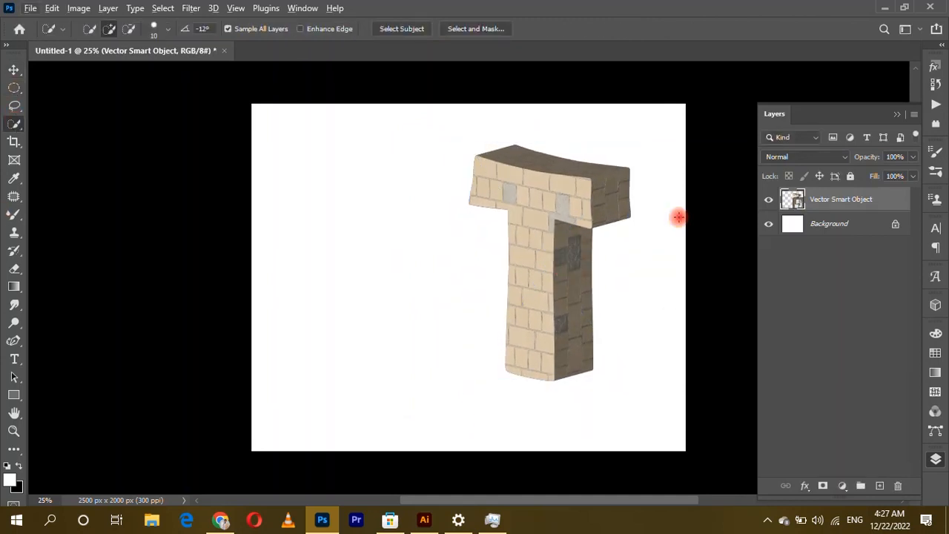
left_click_drag(529, 212, 527, 312)
left_click(880, 485)
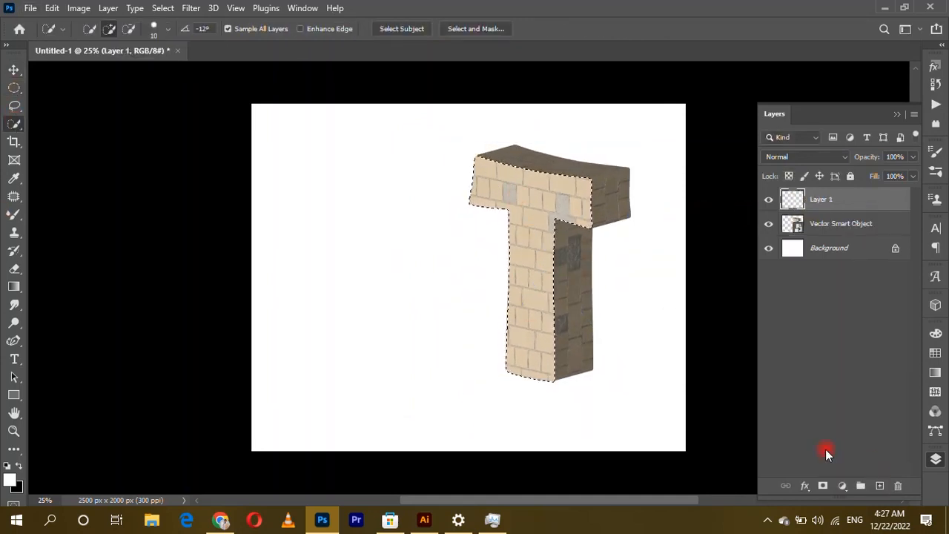
left_click(20, 465)
key("ctrl+BackSpace")
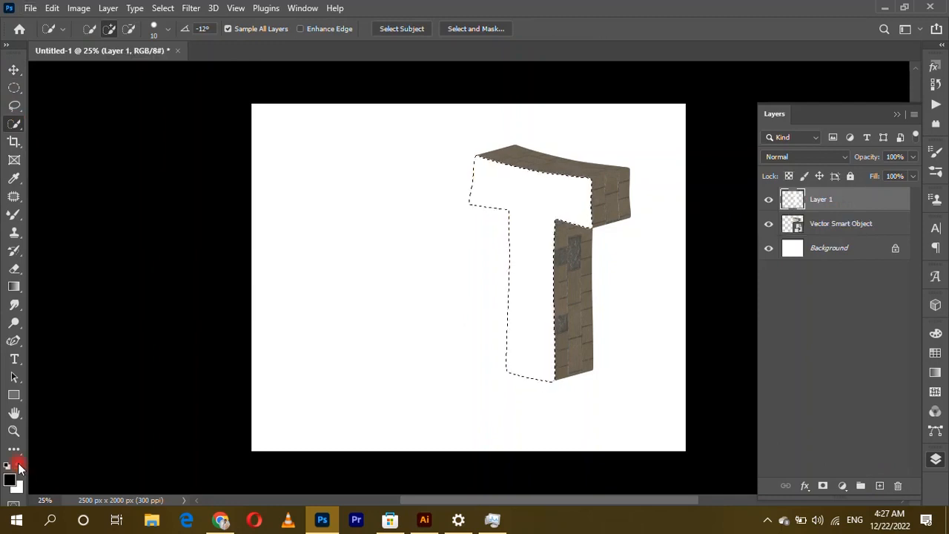
- Open S.R (4).png, bring the tiger into the letter document and scale it in front of the letter's stem
scroll(235, 456, "down", 1)
left_click(33, 7)
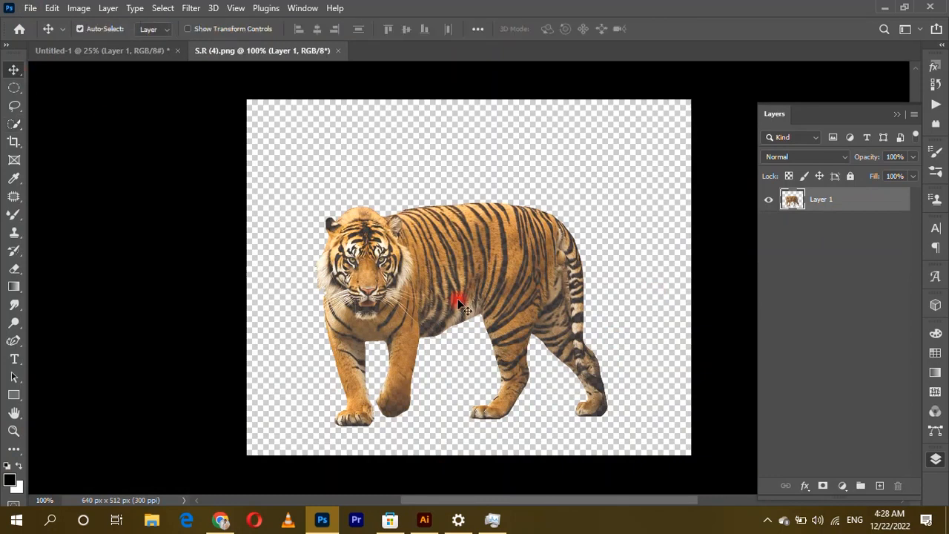
left_click_drag(458, 299, 457, 263)
key("ctrl+t")
left_click_drag(536, 277, 585, 314)
key("Return")
- Compare the letter with and without the tiger layer, then nudge the tiger into position over the stem
left_click(769, 199)
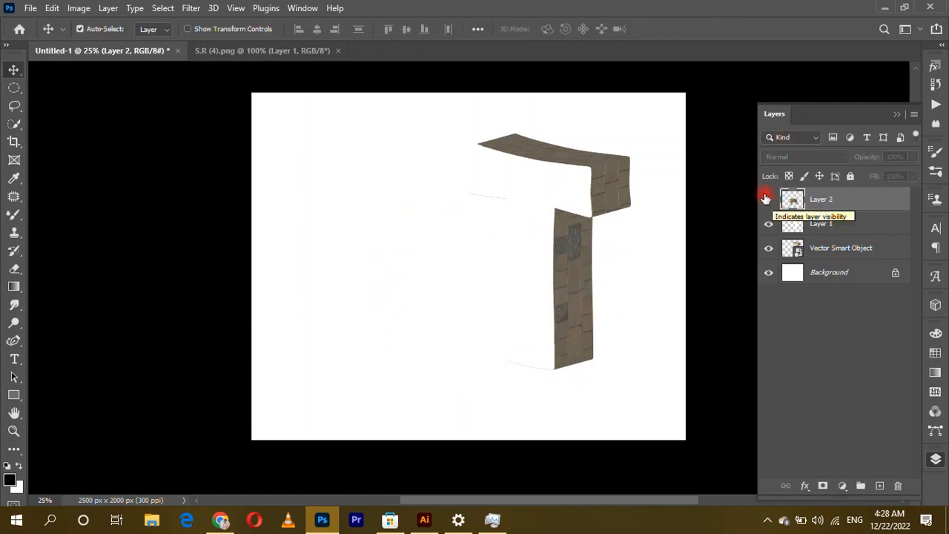
left_click(769, 199)
left_click(481, 371)
scroll(463, 347, "up", 1)
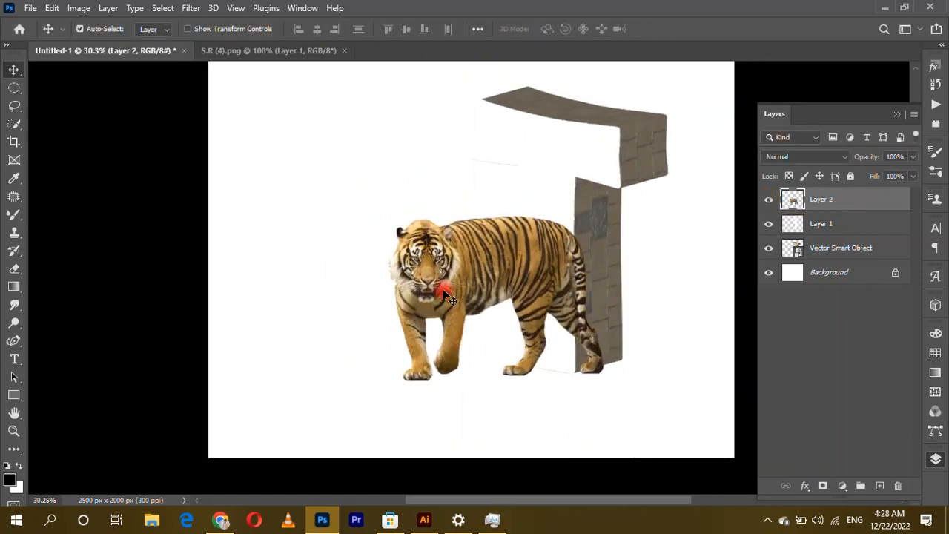
mouse_move(442, 290)
left_mouse_down()
mouse_move(421, 315)
mouse_move(457, 284)
left_mouse_up()
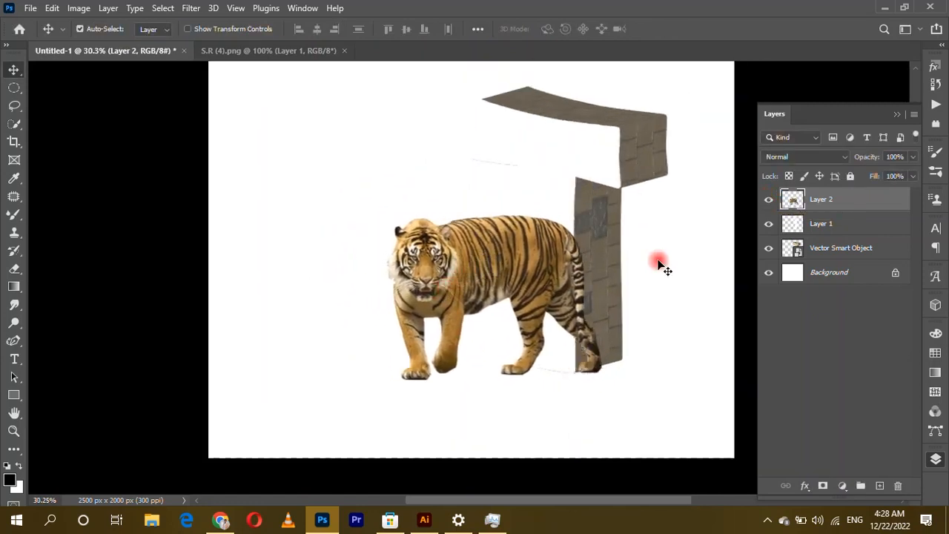
- Using the white front face's outline as a selection boundary, erase the tiger's hindquarters that overlap the letter's brick side, then deselect
left_click(854, 225)
left_click(794, 215, "ctrl")
scroll(624, 306, "up", 2)
left_click(795, 202)
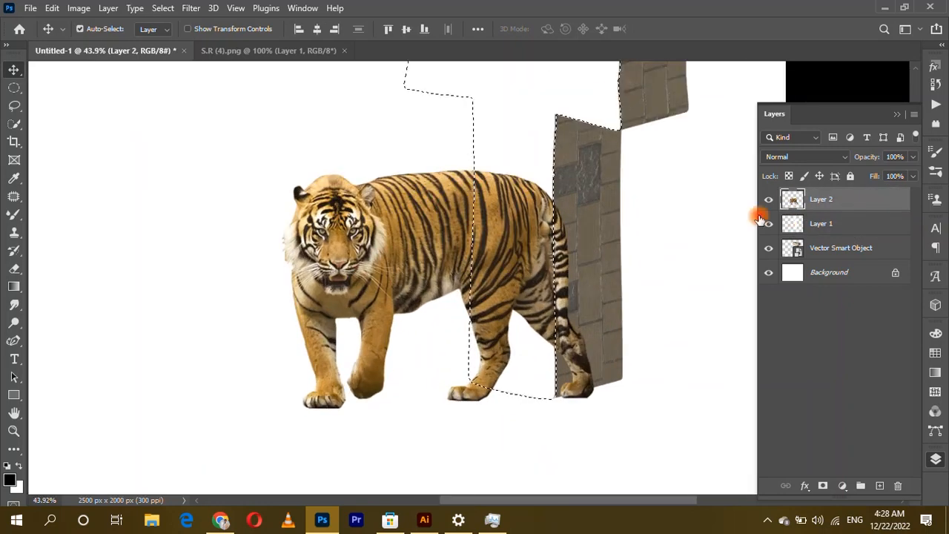
left_click(14, 268)
mouse_move(592, 229)
left_mouse_down()
mouse_move(580, 370)
mouse_move(576, 201)
left_mouse_up()
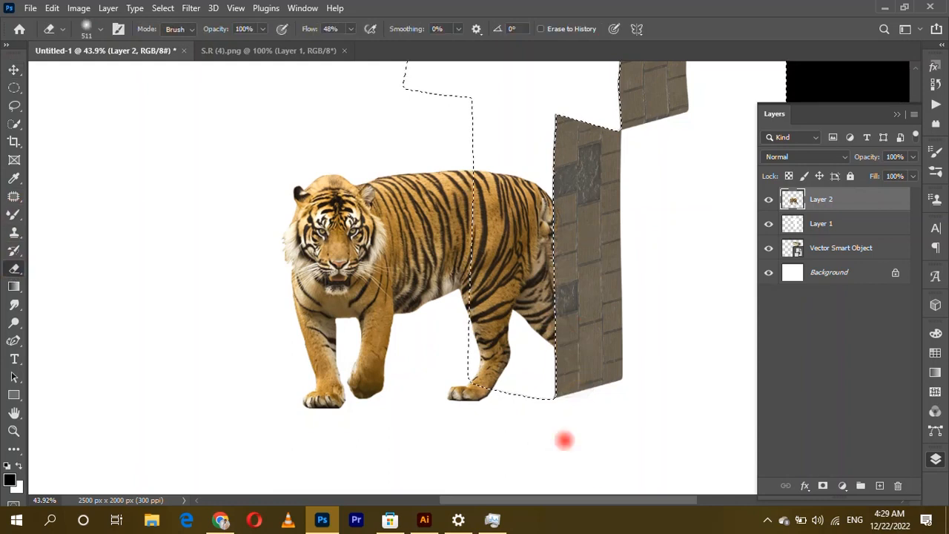
scroll(117, 125, "up", 1)
left_click(14, 70)
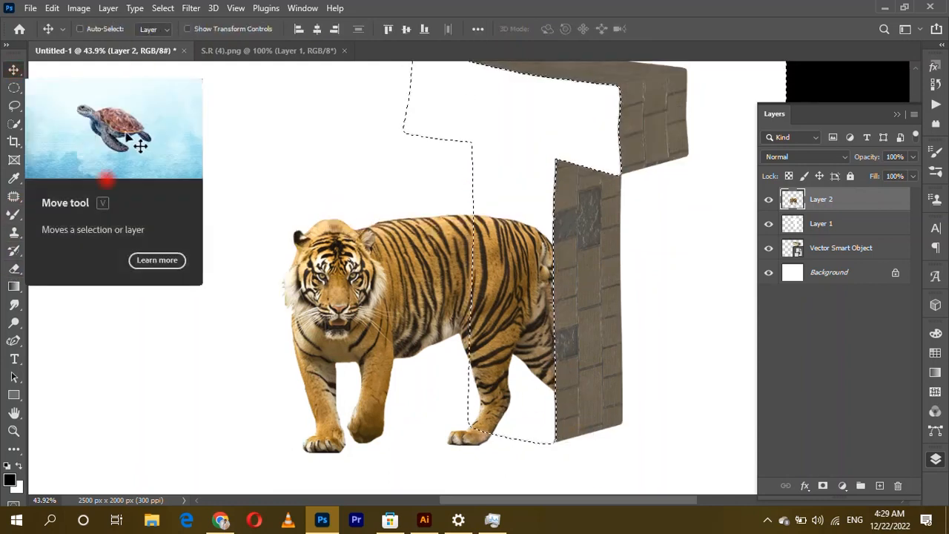
key("ctrl+d")
- Toggle the white front-face layer's visibility and lower its opacity to 60%
left_click(768, 225)
scroll(508, 312, "down", 2)
scroll(508, 311, "up", 1)
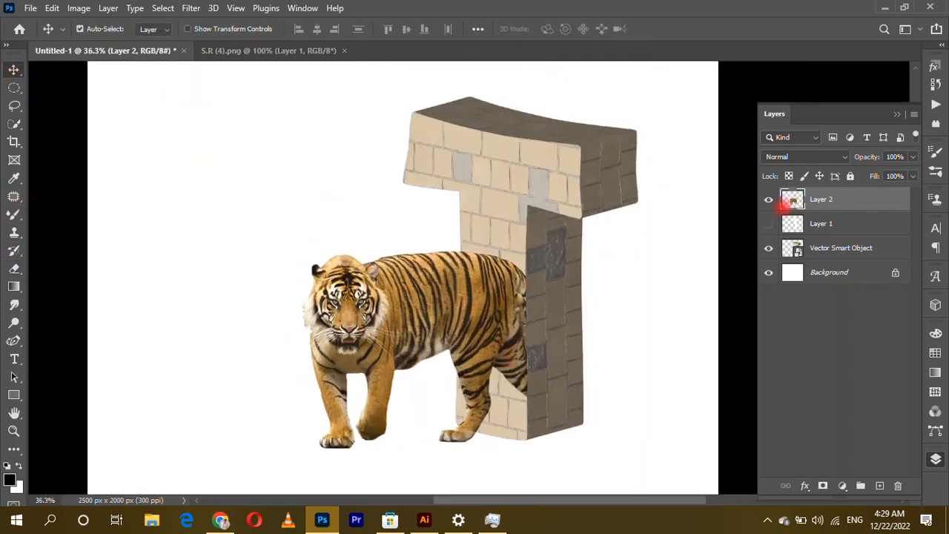
left_click(768, 223)
left_click_drag(912, 157, 852, 224)
left_click(852, 224)
left_click_drag(913, 157, 889, 172)
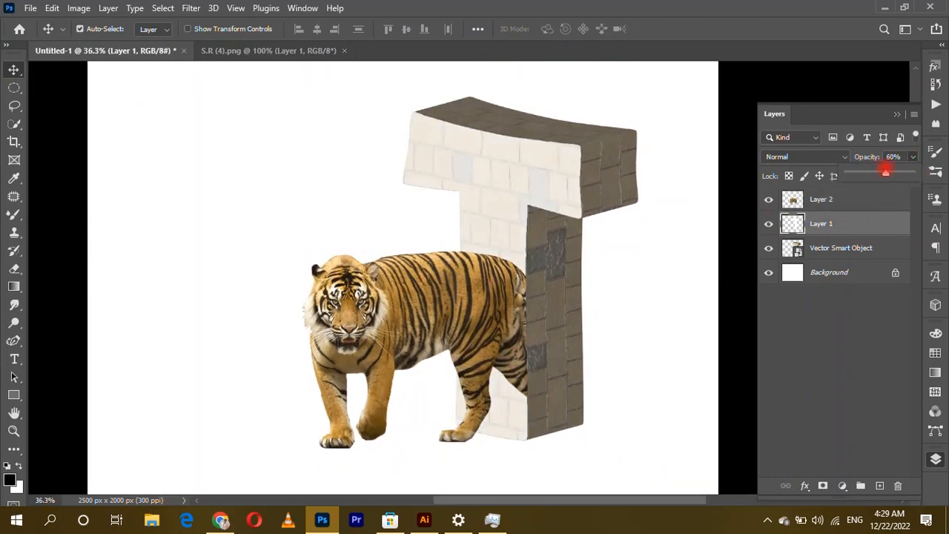
- Open farm_old_car_moon_clouds-wide.jpg and v.y (103).jpg, add the farm landscape above Layer 1 and clip it to that layer
left_click(31, 7)
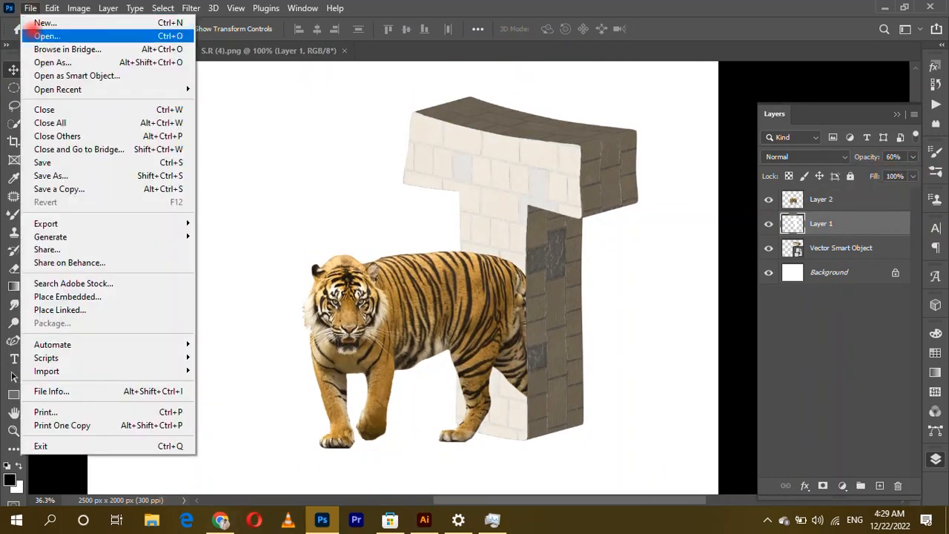
left_click(44, 35)
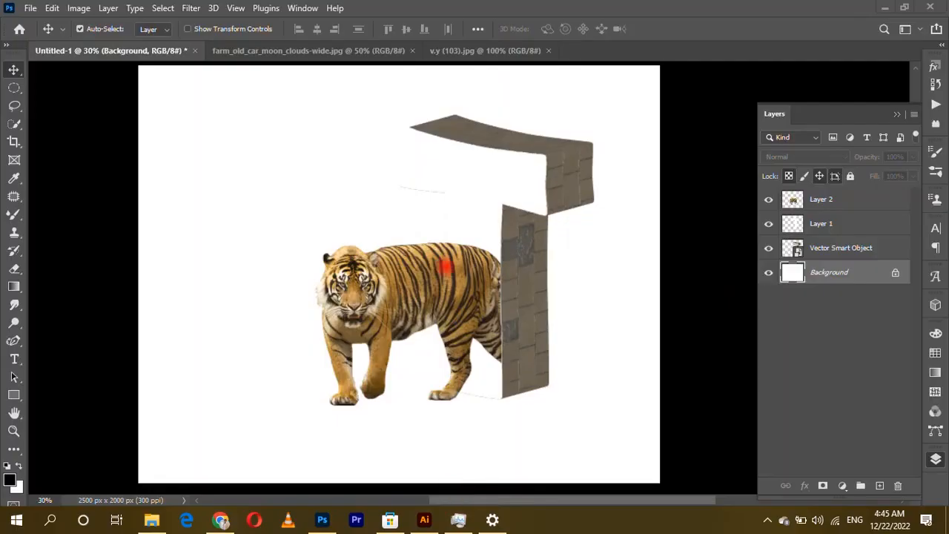
left_click(362, 50)
left_click_drag(362, 118, 478, 254)
left_click_drag(855, 272, 855, 215)
right_click(857, 223)
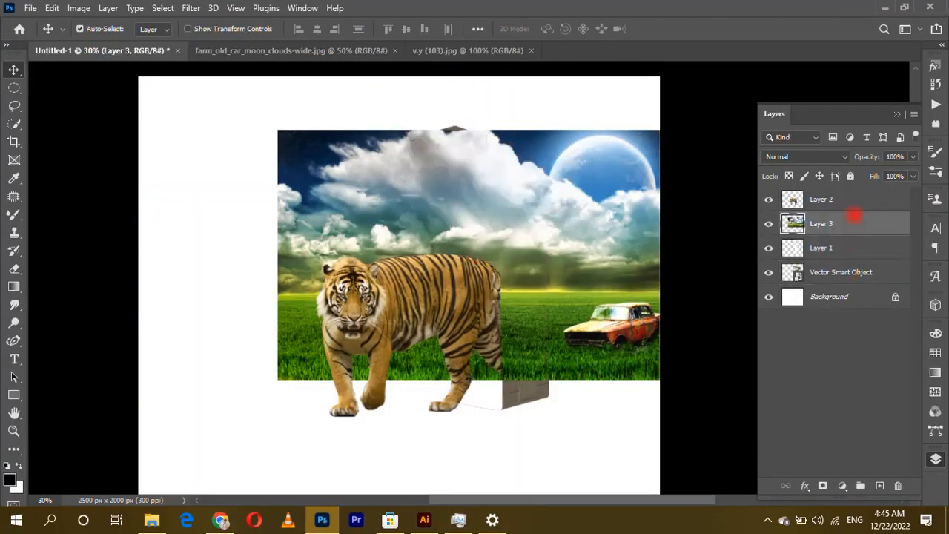
left_click(800, 263)
- Scale and reposition the clipped landscape so clouds fill the letter's upper part and grass fills the foot of its stem
left_click_drag(454, 202, 515, 210)
key("ctrl+t")
mouse_move(651, 248)
left_mouse_down()
mouse_move(692, 255)
mouse_move(660, 249)
left_mouse_up()
key("Return")
left_click(485, 198)
key("ctrl+t")
left_click_drag(347, 264, 330, 265)
left_click_drag(418, 228, 420, 236)
left_click_drag(333, 272, 346, 271)
key("Return")
- Bring the flying birds from v.y (103).jpg into the letter document and transform them near the letter's crossbar
left_click(414, 52)
left_click_drag(463, 276, 485, 174)
key("ctrl+t")
right_click(446, 173)
left_click(500, 447)
key("Return")
- Set the birds layer's blend mode to Multiply and move the birds so they fly out past the crossbar's left end
left_click(806, 156)
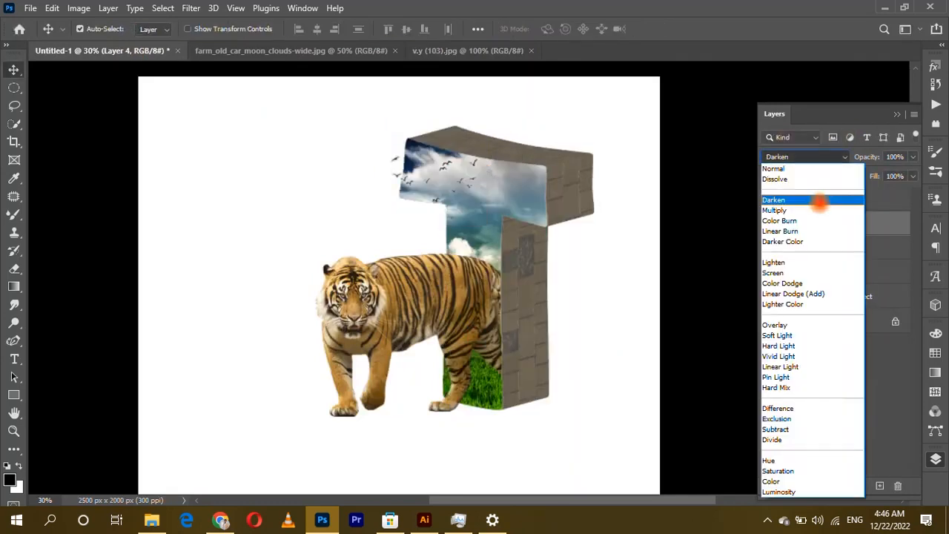
left_click(816, 208)
left_click_drag(432, 178, 392, 152)
- Duplicate the white front-face layer and move the copy directly below the tiger layer
scroll(512, 223, "down", 1)
left_click(845, 271)
key("ctrl+j")
left_click_drag(845, 271, 858, 211)
- Clip the landscape layer to the white front-face layer again and make the birds layer visible
right_click(853, 247)
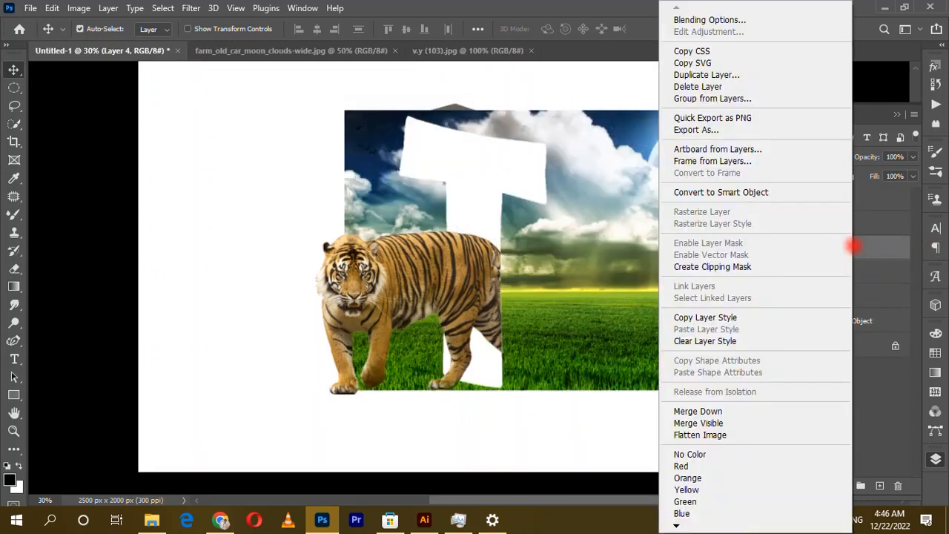
right_click(868, 268)
left_click(868, 268)
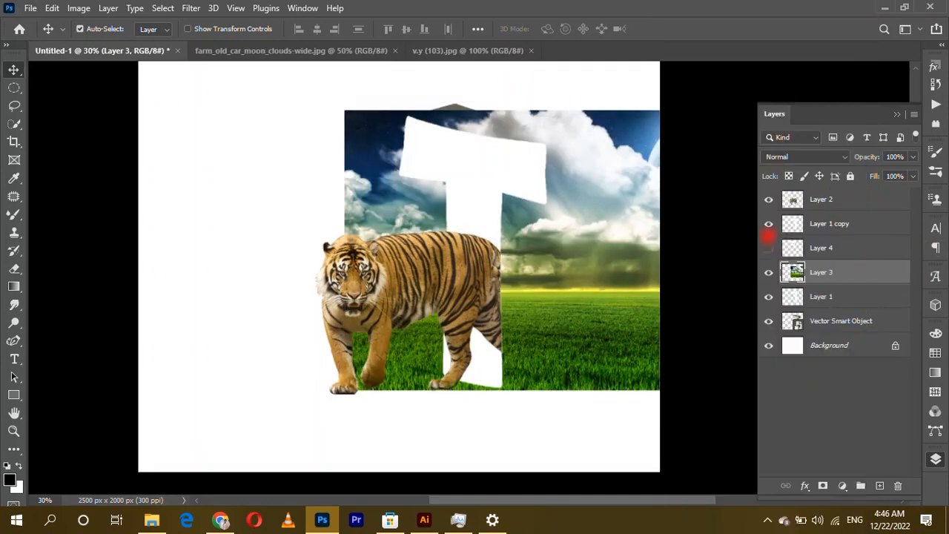
right_click(857, 271)
left_click(806, 269)
left_click(769, 248)
- Try a Motion Blur on the white front-face copy below the tiger layer
left_click(843, 223)
left_click(193, 8)
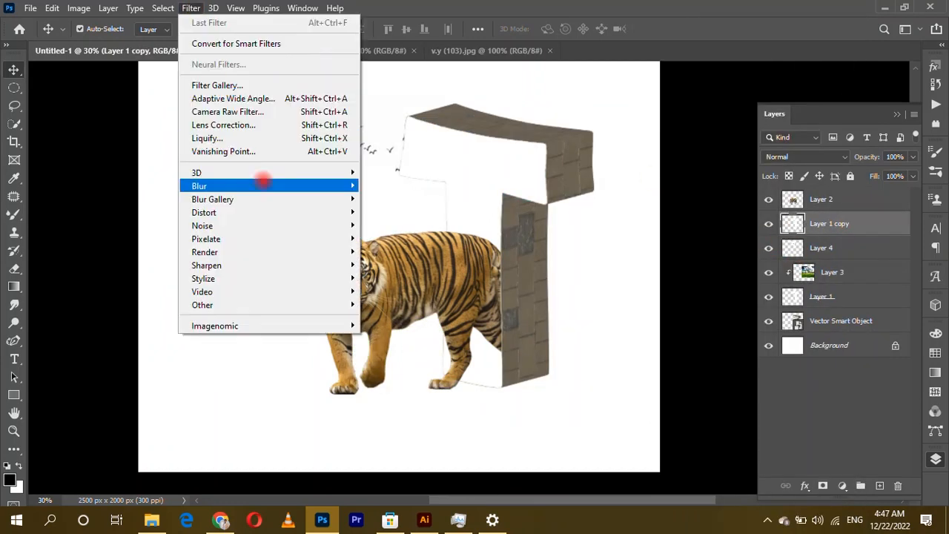
mouse_move(297, 185)
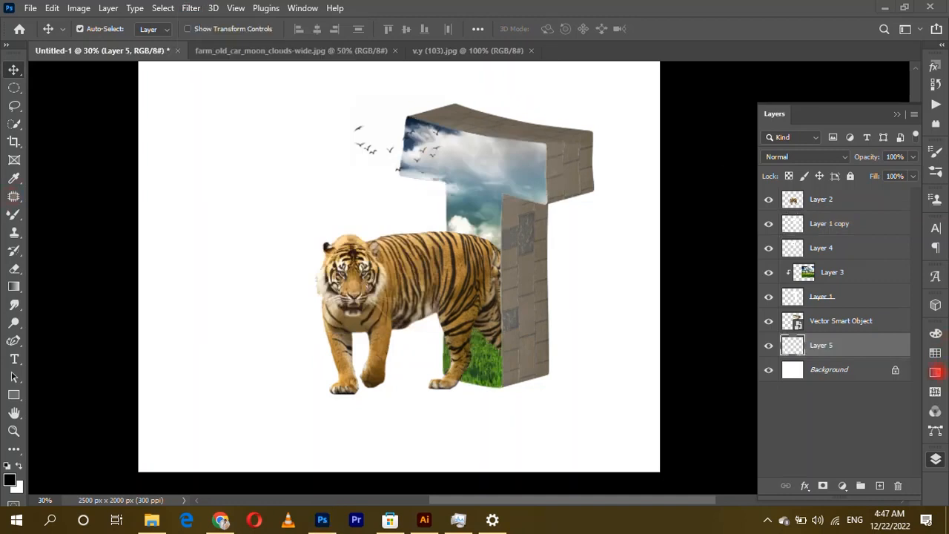
- Fill the empty layer above the Background with the third Blues gradient preset, a blue to light-blue blend
left_click(935, 372)
left_click(804, 224)
left_click(837, 227)
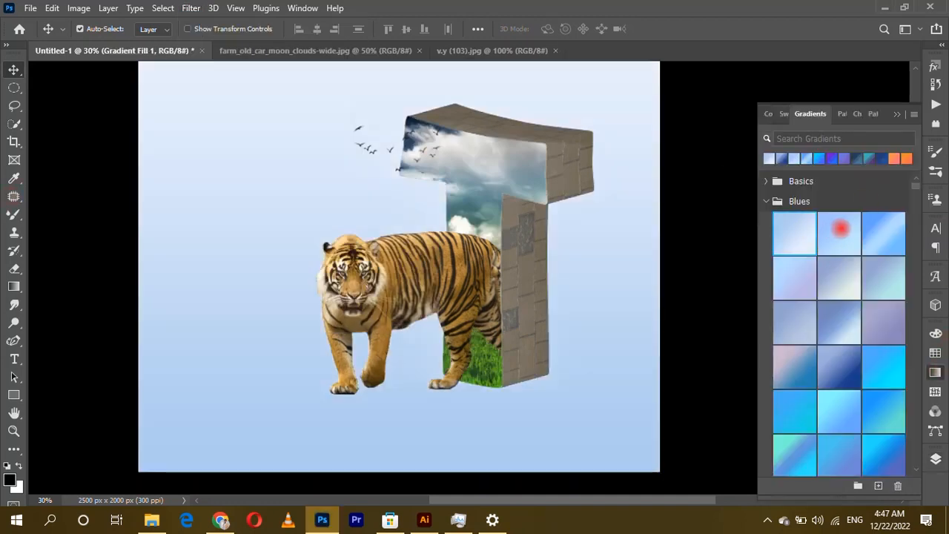
left_click(897, 241)
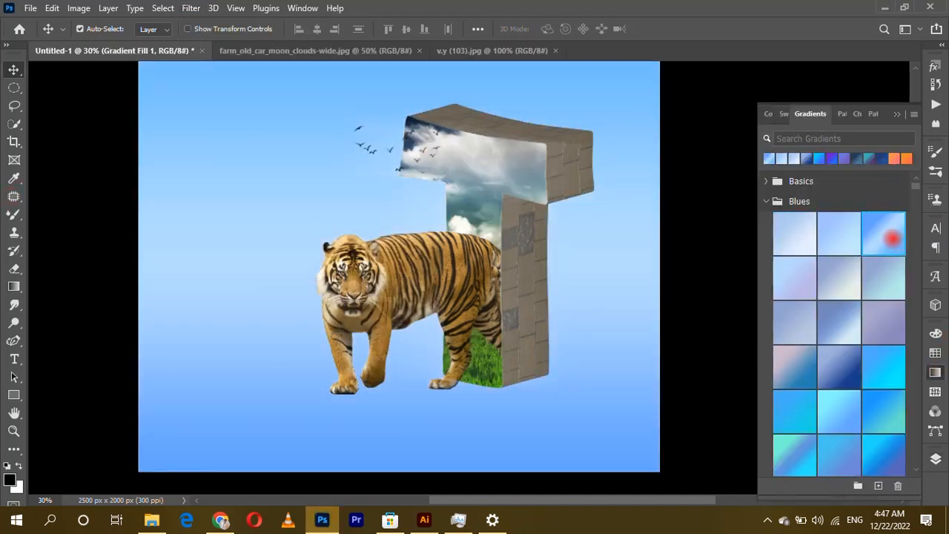
- Delete the Layer 1 copy that sits between the tiger and birds layers
left_click(931, 456)
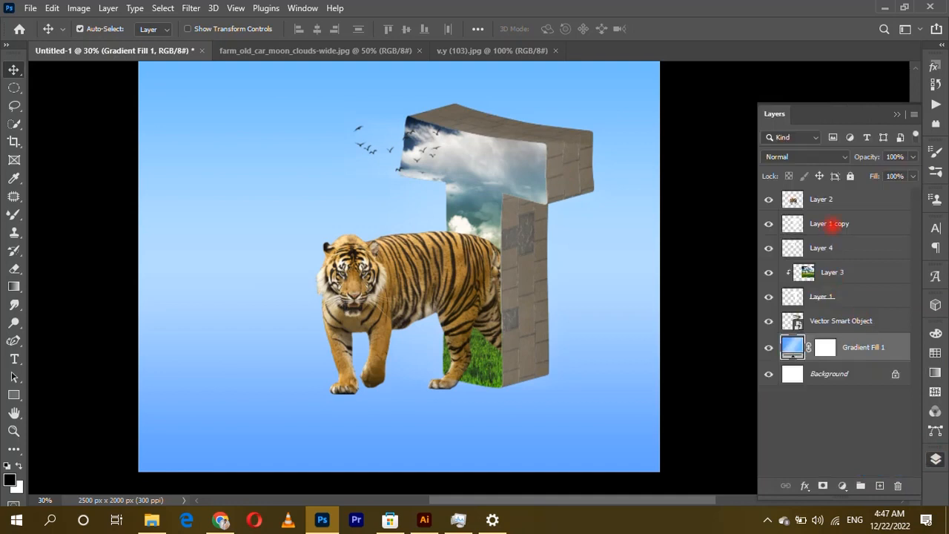
left_click(833, 224)
key("Delete")
- Duplicate the white front-face layer, place the copy between the birds and landscape layers, and keep the landscape clipped to the original
left_click(859, 274)
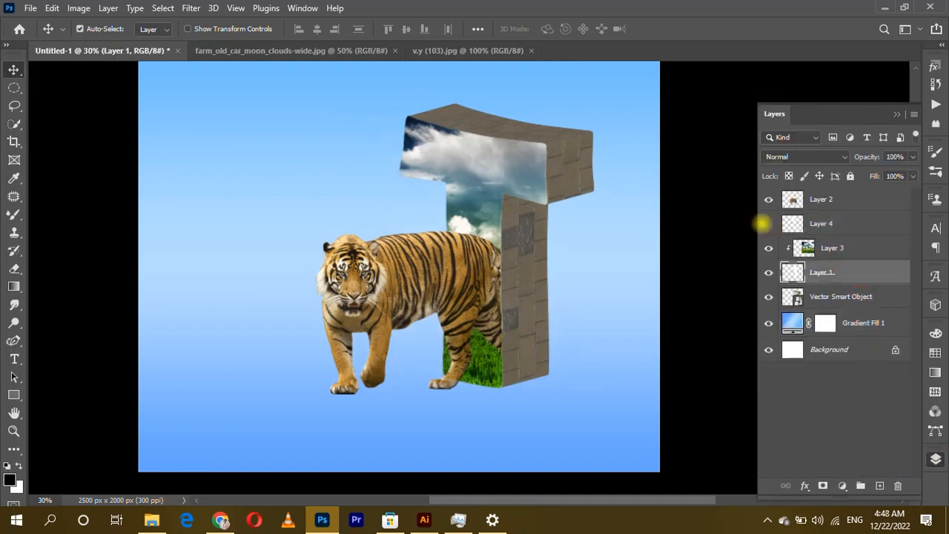
key("ctrl+j")
left_click_drag(878, 271, 870, 228)
right_click(864, 272)
left_click(809, 265)
left_click(860, 248)
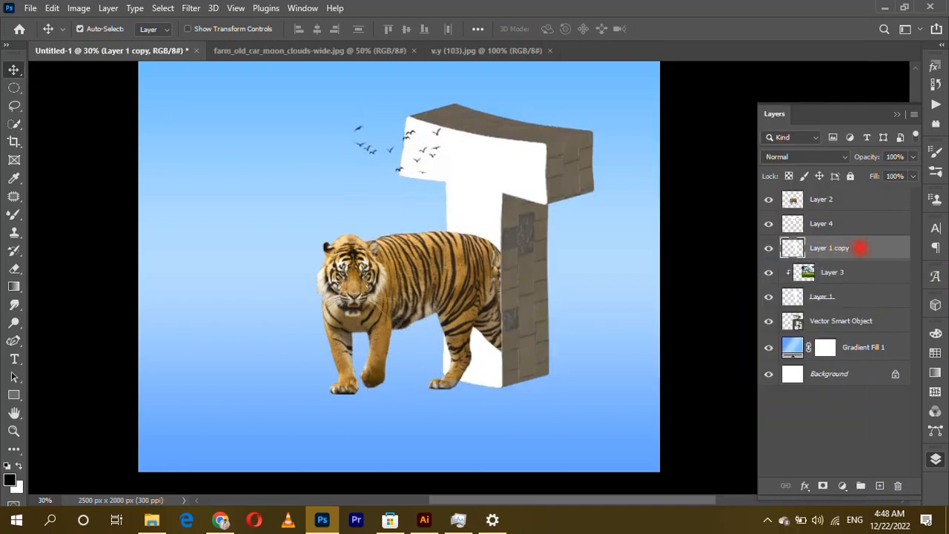
- Apply a Gaussian Blur with a radius of 75.5 pixels to the white front-face copy
right_click(860, 249)
left_click(895, 250)
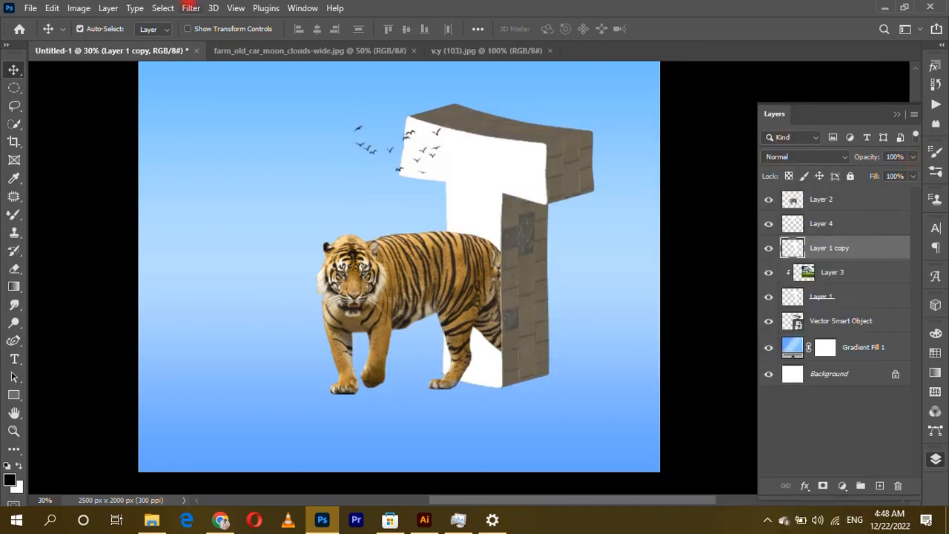
left_click(190, 8)
mouse_move(316, 199)
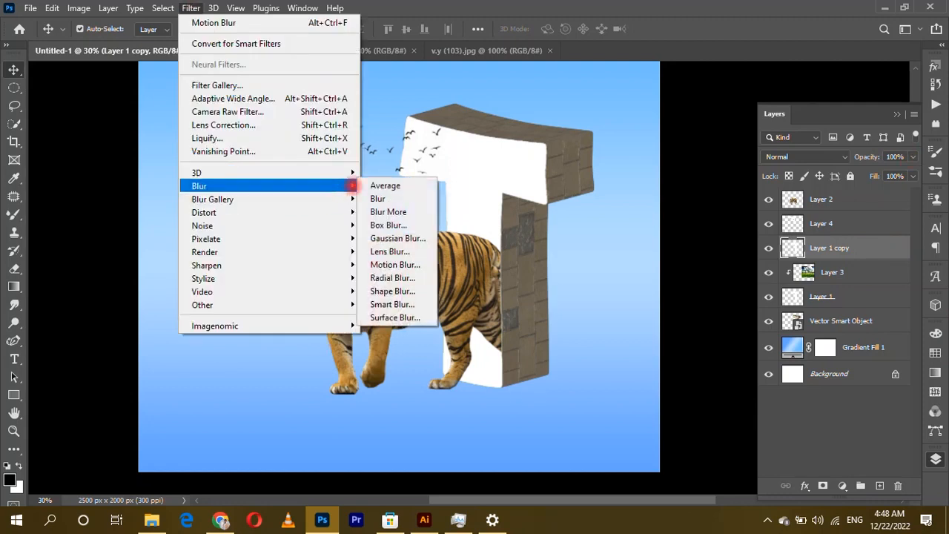
left_click(393, 240)
left_click_drag(772, 399, 802, 398)
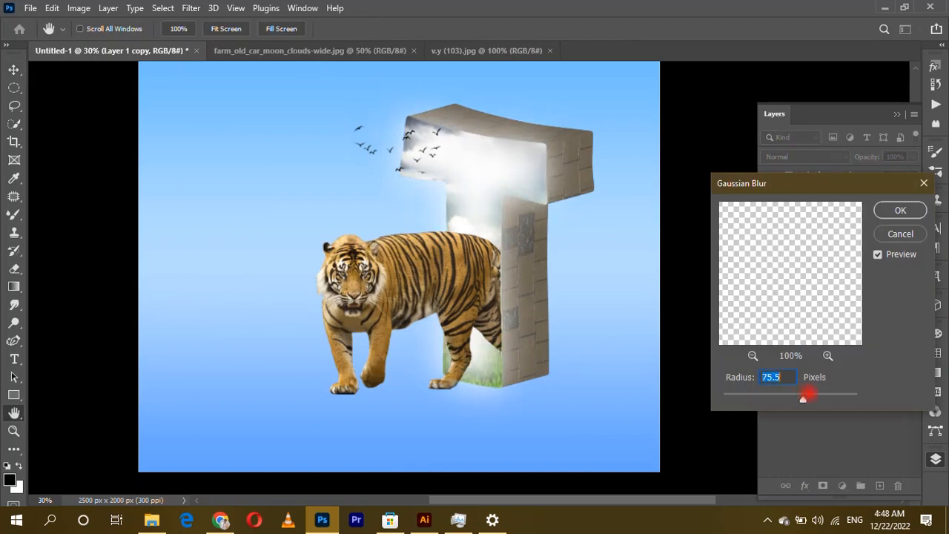
left_click(900, 210)
- Add an Exposure adjustment of +1.61 above the blurred front-face copy and clip it to that layer
left_click(842, 486)
left_click(864, 313)
left_click_drag(742, 153, 763, 152)
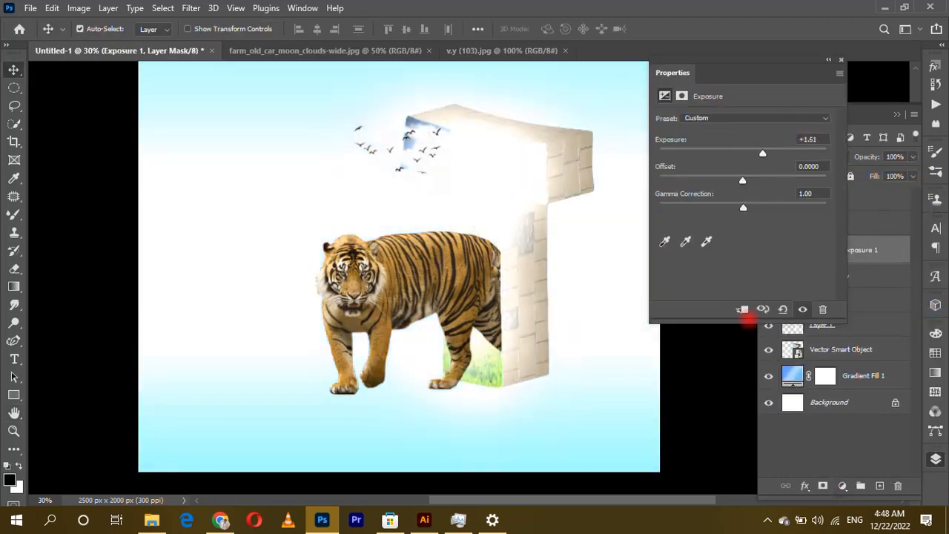
left_click(742, 309)
left_click(841, 59)
- Add an Exposure adjustment of +1.89 above the landscape layer and clip it to that layer
left_click(845, 303)
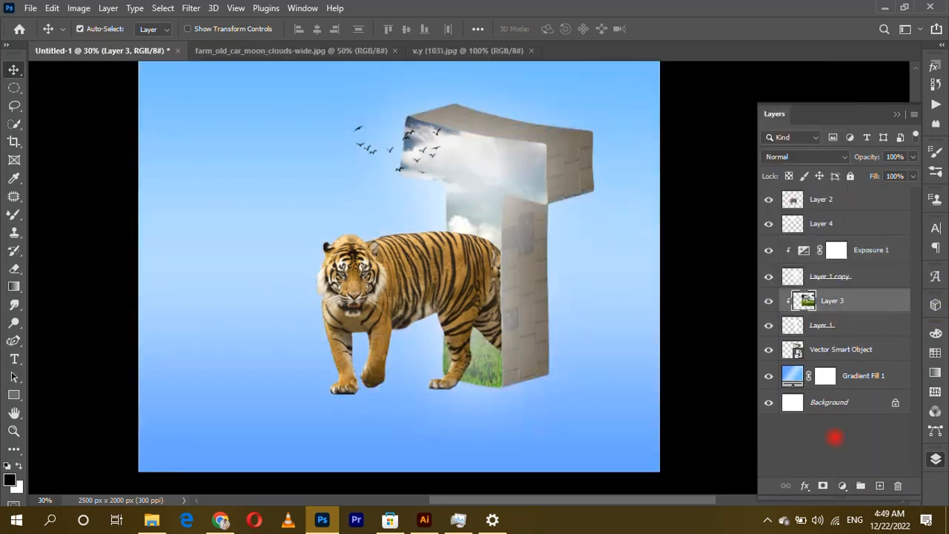
left_click(842, 485)
left_click(837, 313)
left_click_drag(742, 152, 766, 153)
left_click(742, 309)
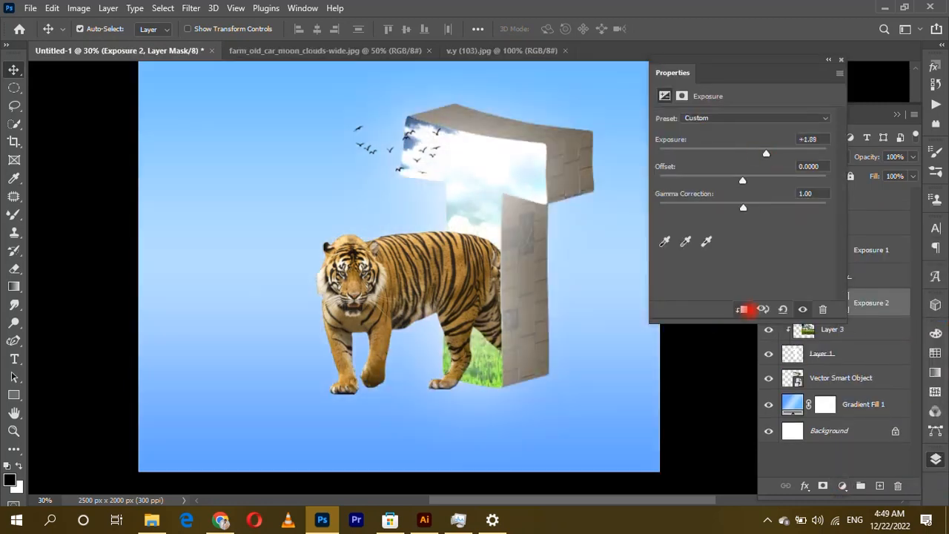
left_click(841, 59)
- Lower the opacity of the blurred front-face copy to 16%
left_click(879, 277)
left_click_drag(912, 157, 858, 172)
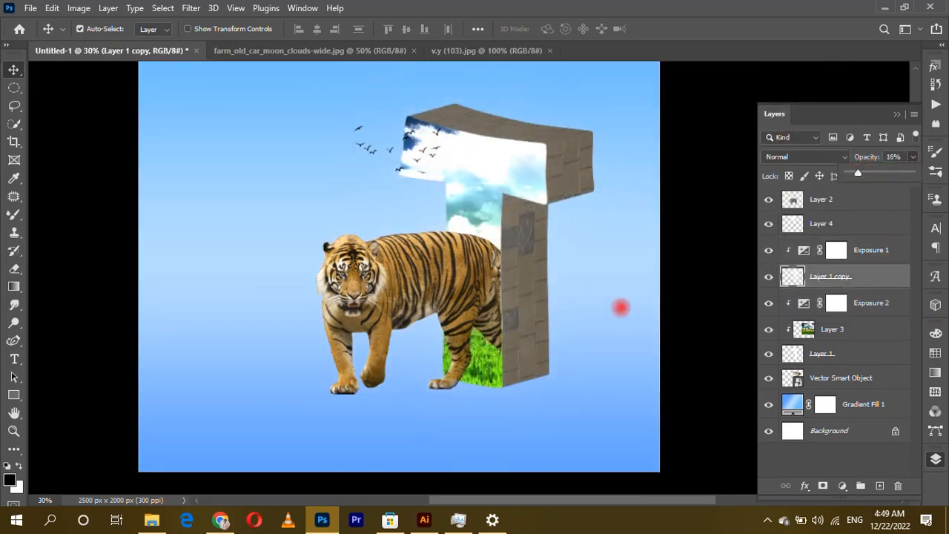
- Darken the blue background with an Exposure adjustment of -1.00 directly above the gradient fill layer
left_click(862, 404)
left_click(842, 486)
left_click(864, 324)
left_click_drag(742, 153, 729, 152)
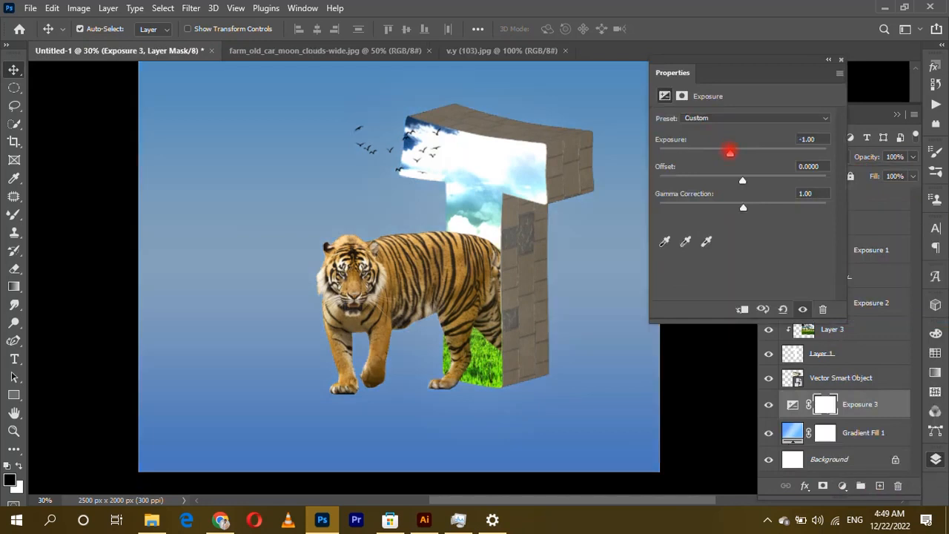
left_click(828, 60)
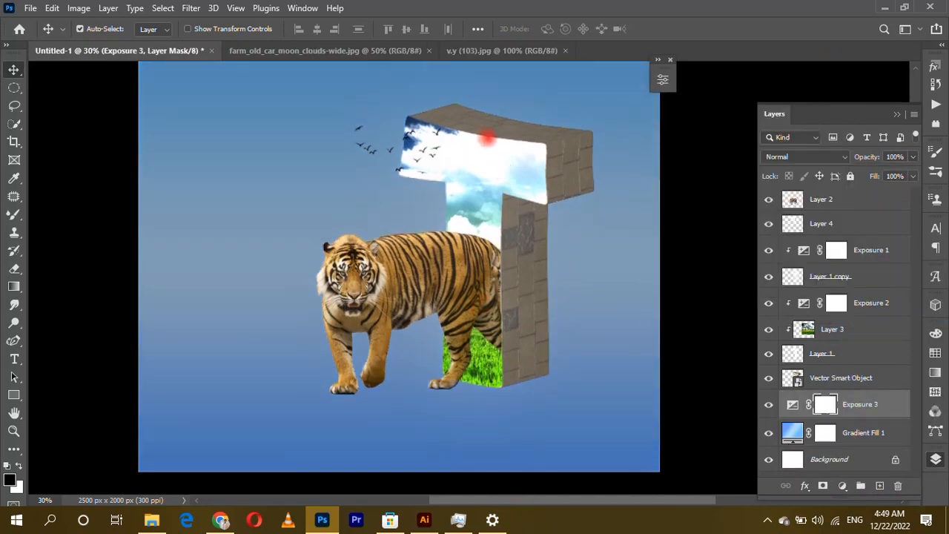
- Add a new empty layer above the tiger layer
left_click(852, 276)
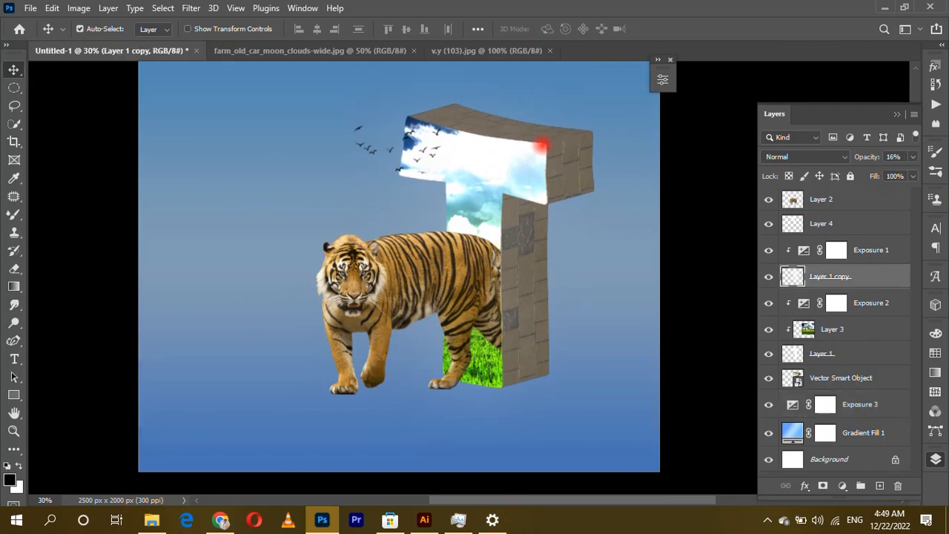
scroll(218, 173, "up", 1)
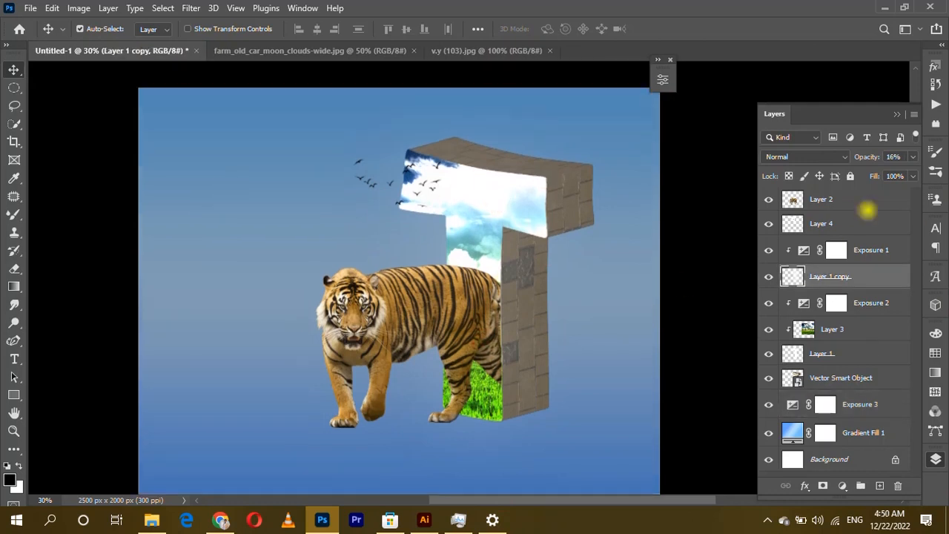
left_click(863, 210)
left_click(879, 485)
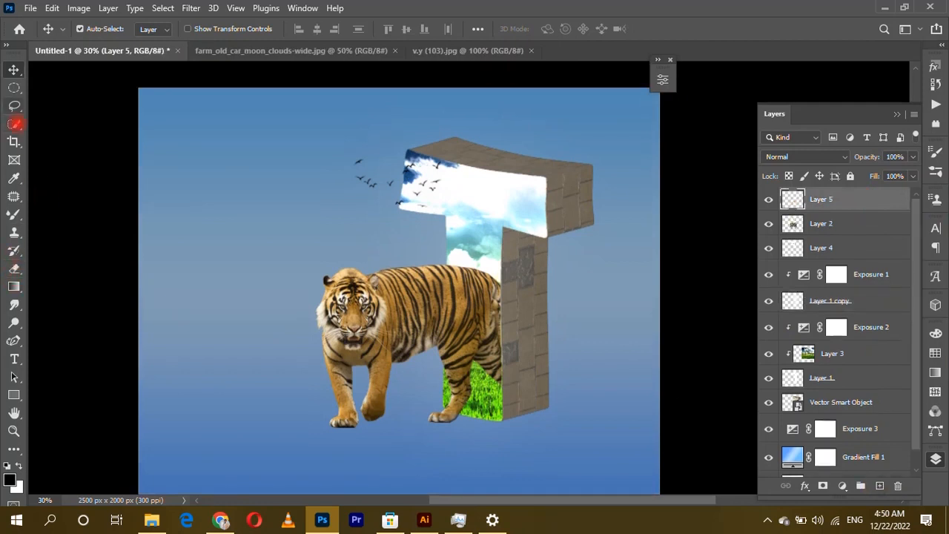
- Draw a closed Pen path along the front face's top and right edges and out past the canvas's left side, and convert it to a selection
right_click(14, 341)
left_click(70, 338)
left_click(410, 146)
left_click(544, 179)
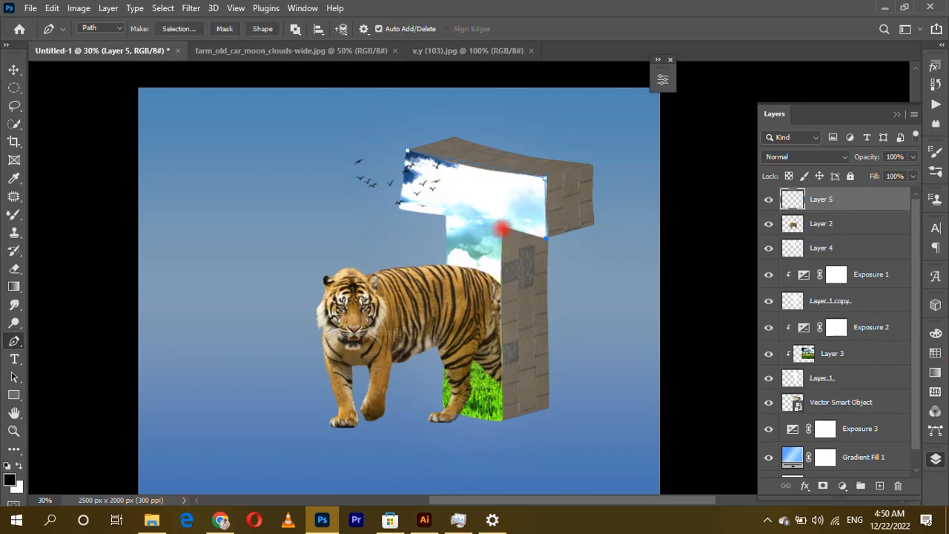
scroll(251, 459, "down", 1)
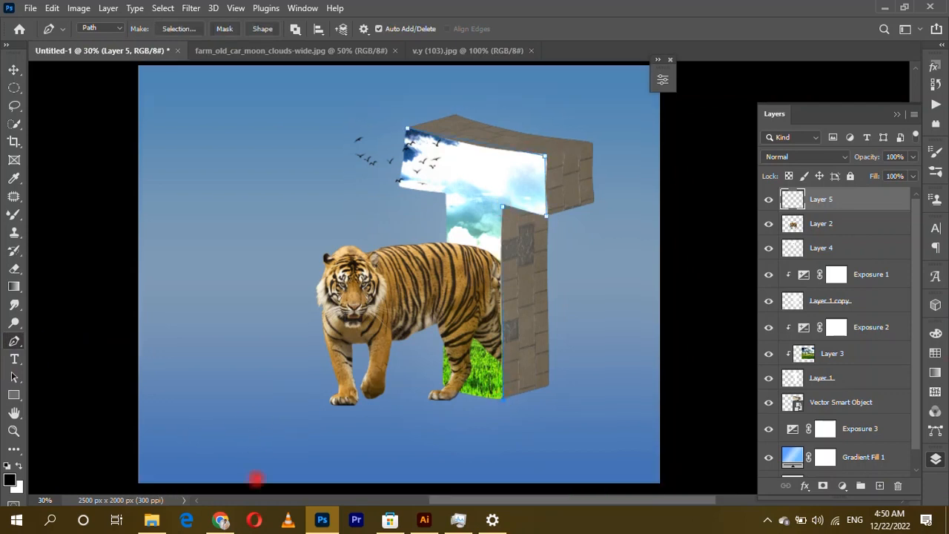
scroll(291, 450, "down", 1)
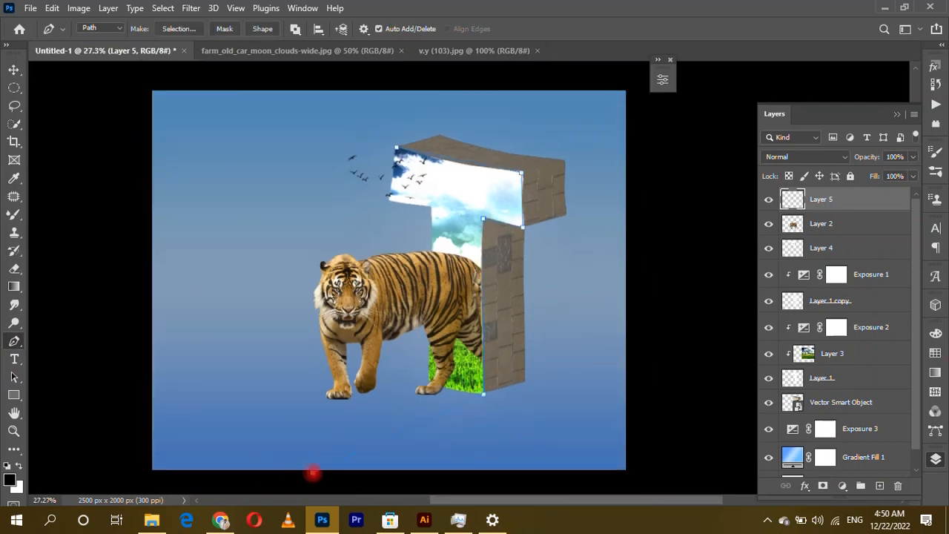
left_click(128, 471)
left_click(127, 230)
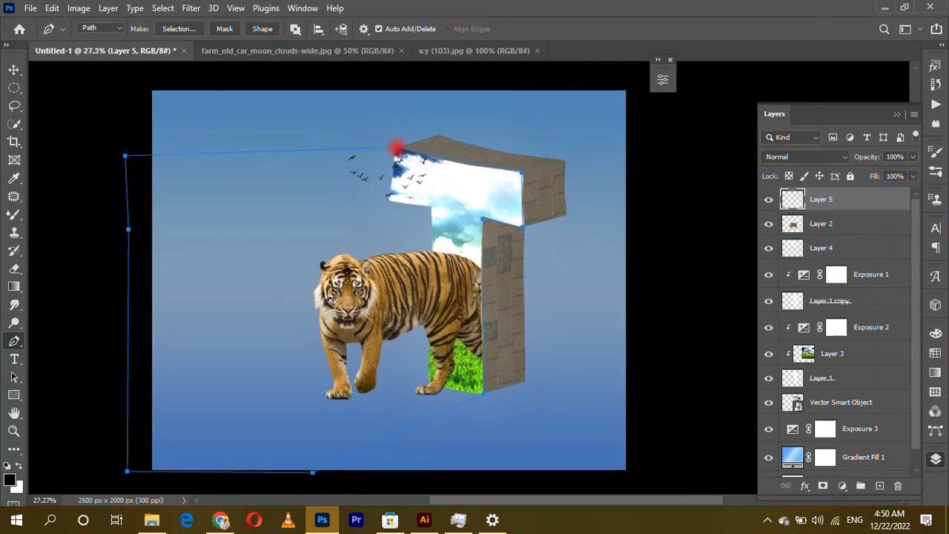
key("Return")
- Set up the Gradient tool with a Basics fade-to-transparent preset and make its starting colour stop white
left_click(14, 284)
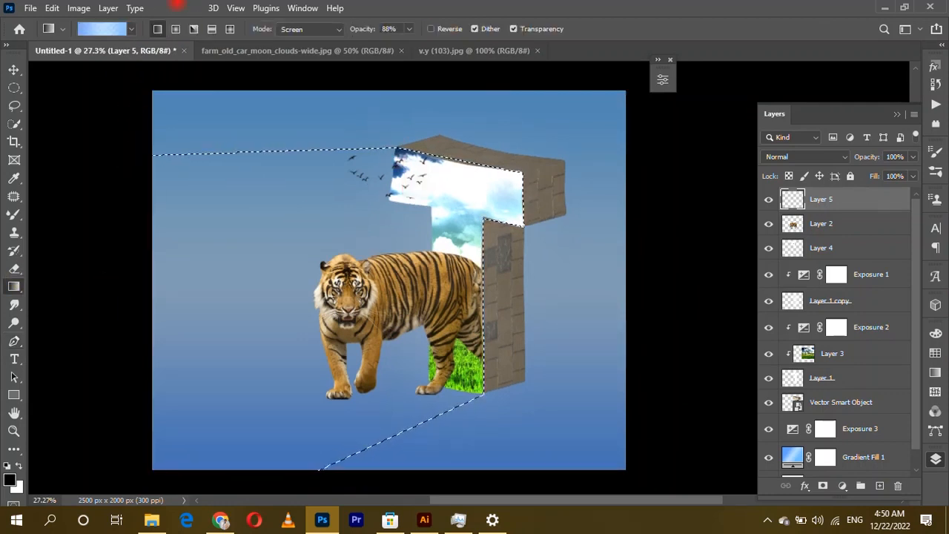
left_click(109, 28)
left_click(633, 141)
left_click(673, 161)
left_click(630, 318)
left_click(629, 353)
left_click(692, 411)
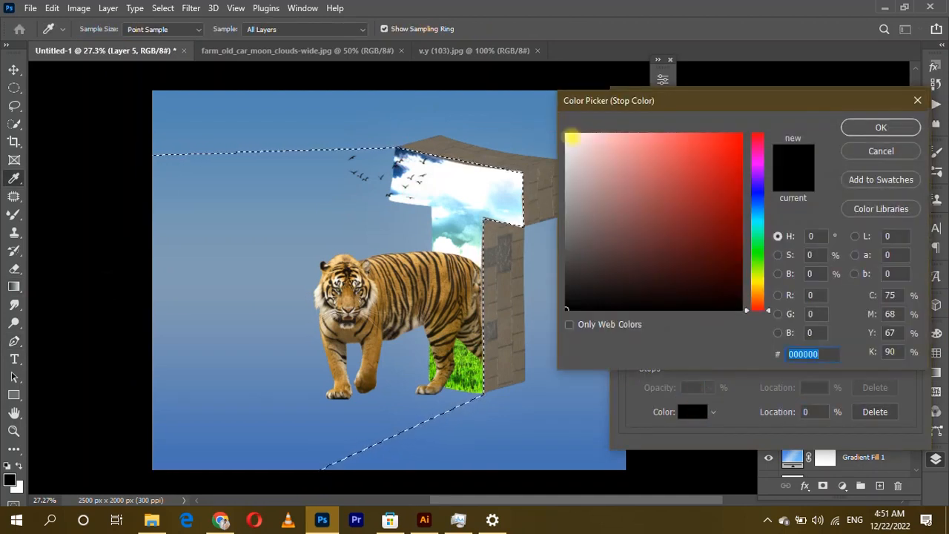
left_click(570, 136)
left_click(880, 127)
left_click(895, 128)
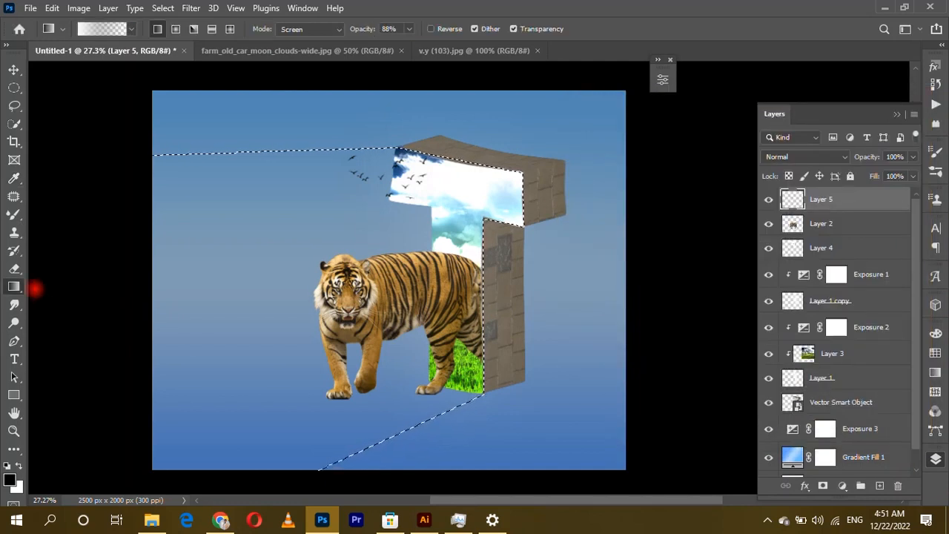
- Try drawing the white gradient across the selection in different directions and undo the attempts
left_click_drag(38, 301, 371, 292)
key("ctrl+z")
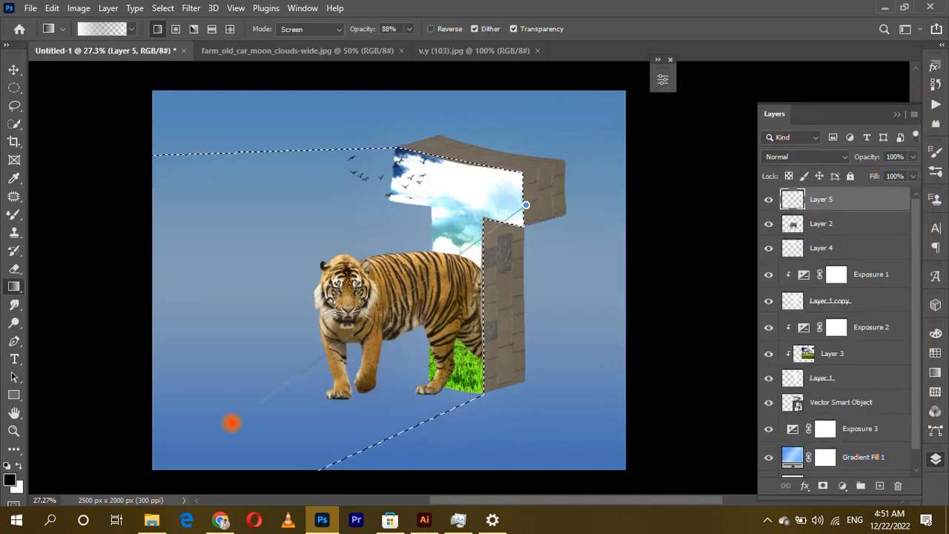
left_click_drag(337, 353, 252, 414)
left_click_drag(248, 417, 163, 466)
key("ctrl+z")
key("ctrl+z")
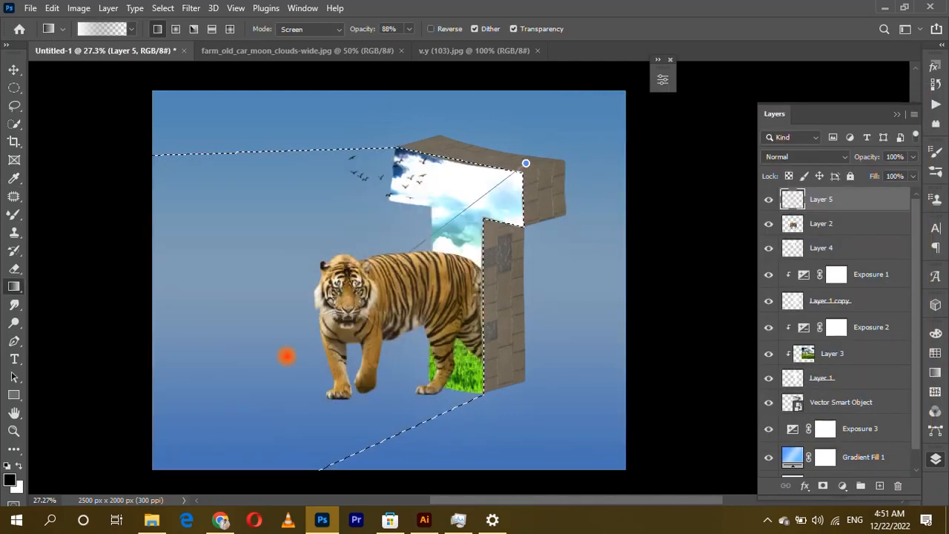
- Make the gradient's end colour stop white and draw the gradient from the crossbar's upper right front corner diagonally down towards the tiger's head
left_click(102, 29)
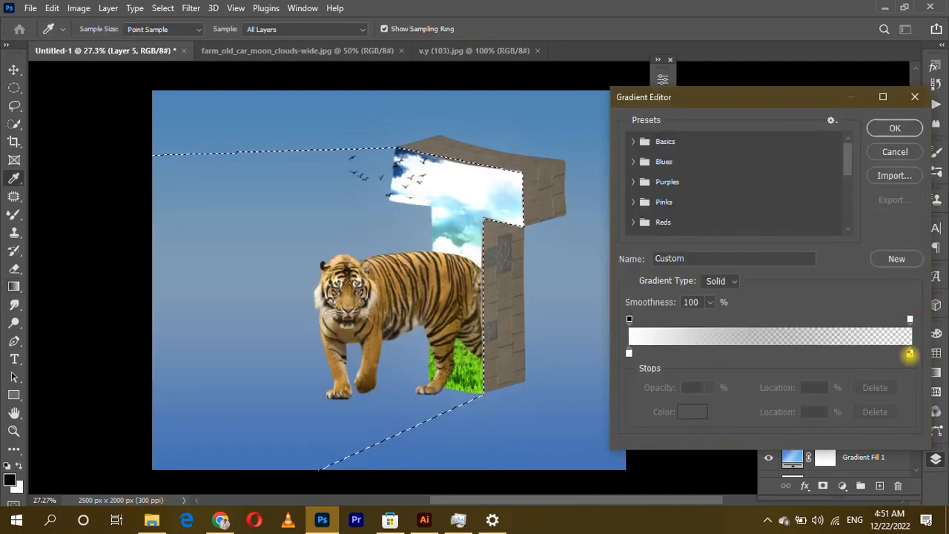
double_click(909, 353)
left_click(566, 133)
left_click(880, 127)
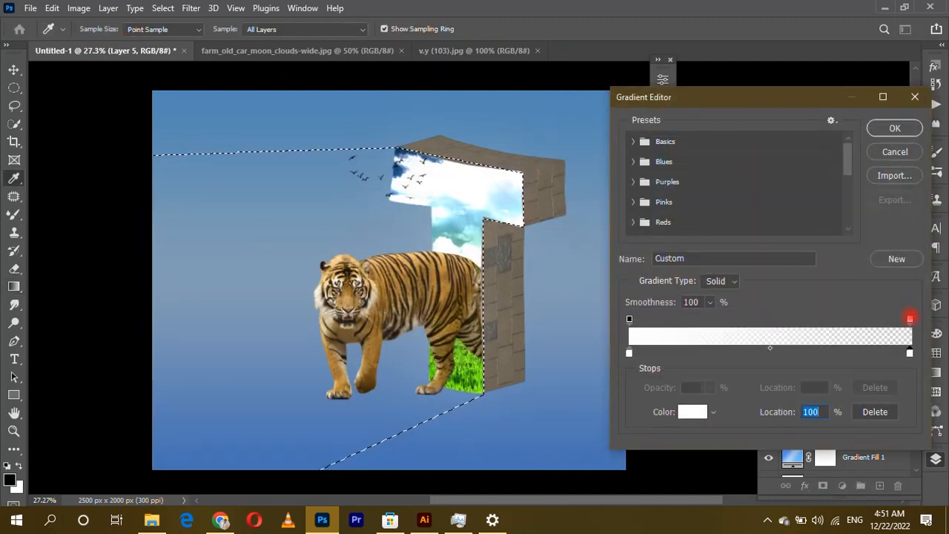
left_click(909, 319)
left_click(894, 128)
left_click_drag(522, 171, 448, 217)
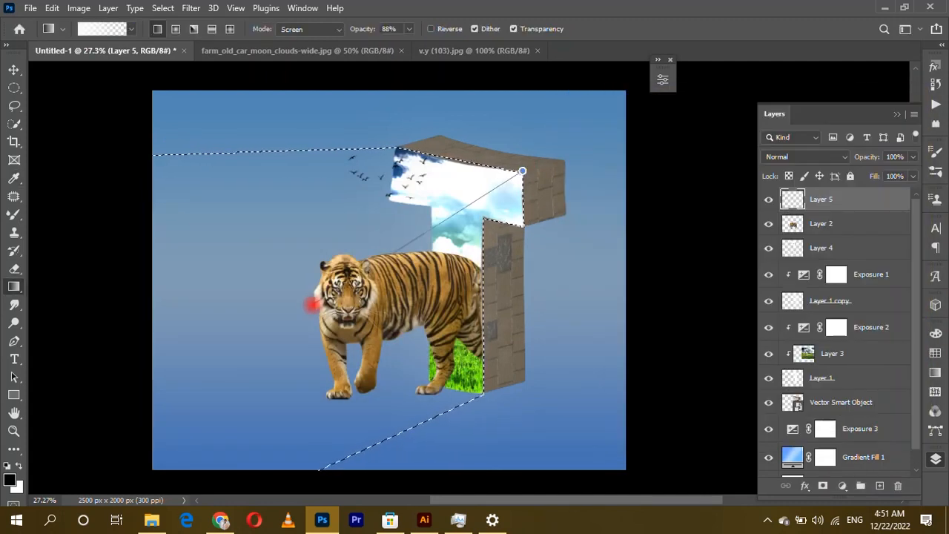
left_click_drag(397, 252, 395, 253)
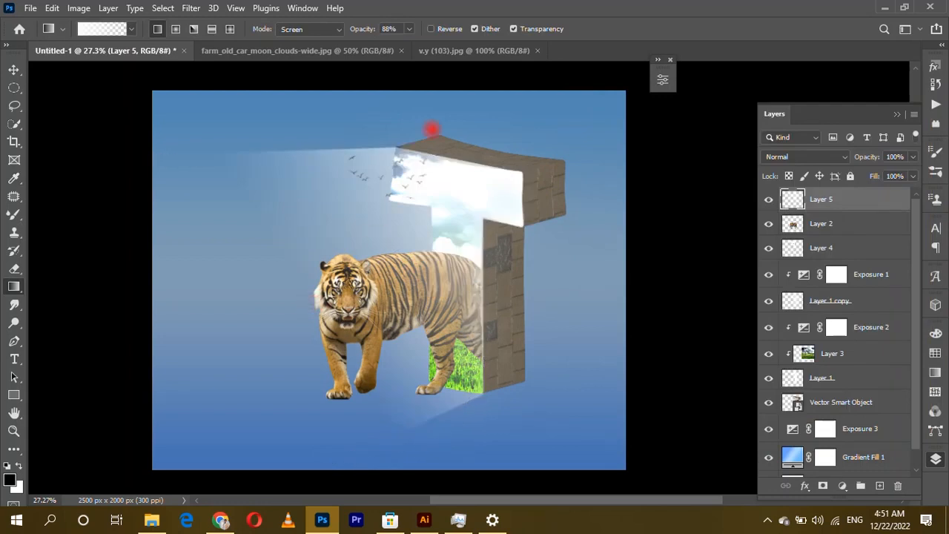
- Soften the light beam layer with a Gaussian Blur of 20.8 pixels
left_click(191, 8)
mouse_move(326, 187)
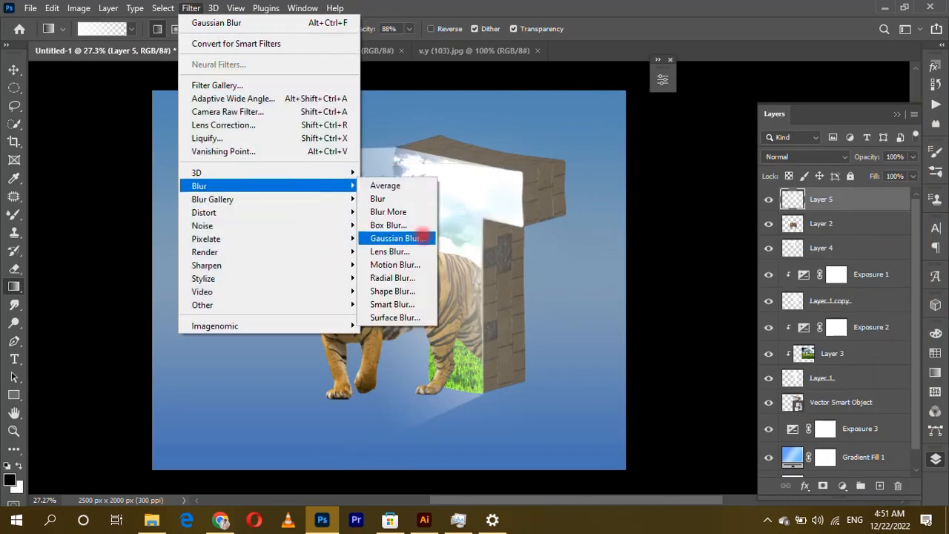
left_click(391, 239)
left_click_drag(753, 397, 783, 398)
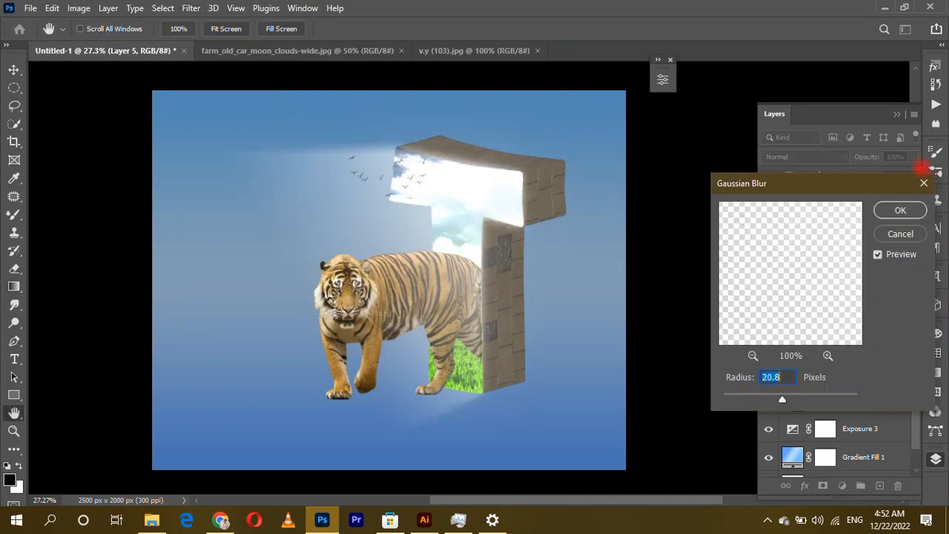
left_click(919, 208)
- Make a circular selection beside the tiger's front leg and fill it with black on a new layer directly above Layer 4
left_click(879, 485)
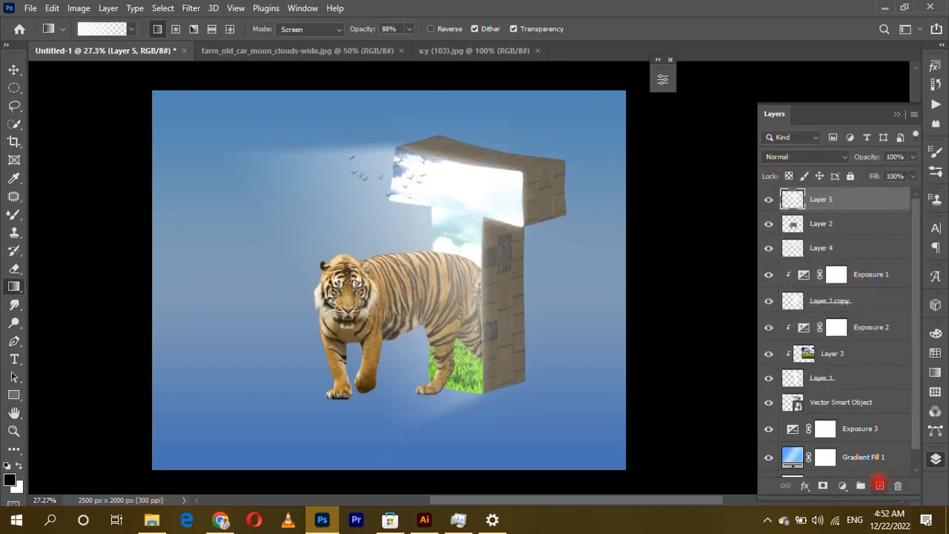
left_click_drag(876, 202, 868, 285)
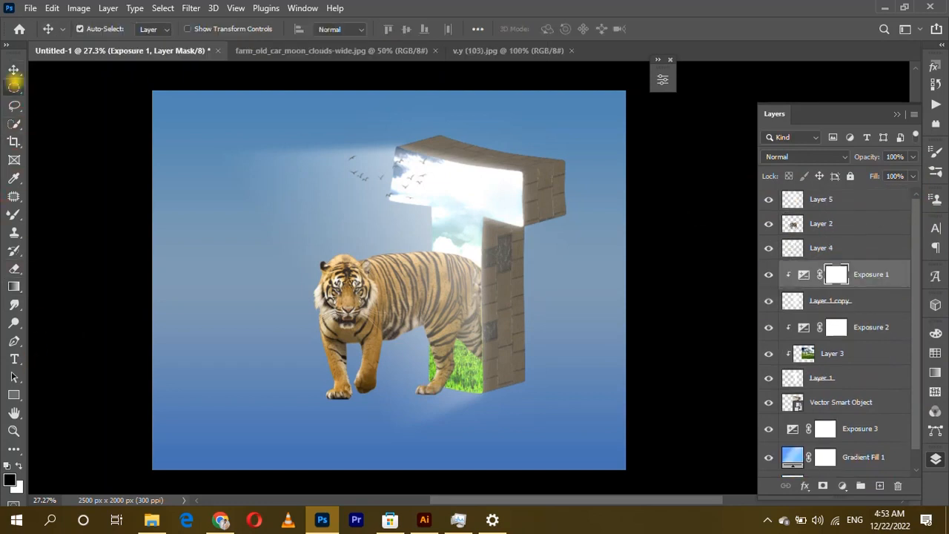
left_click(14, 88)
left_click_drag(250, 290, 331, 371)
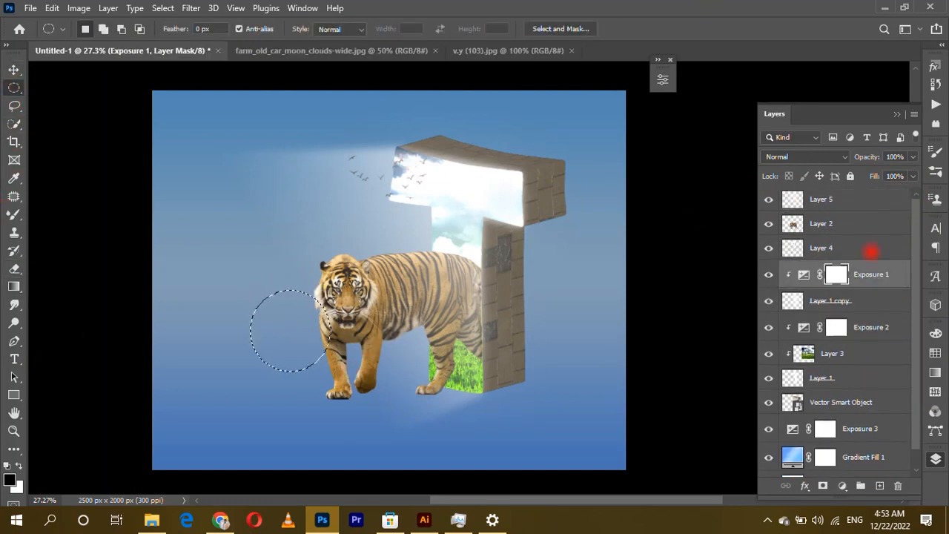
left_click(871, 252)
left_click(879, 485)
key("ctrl+BackSpace")
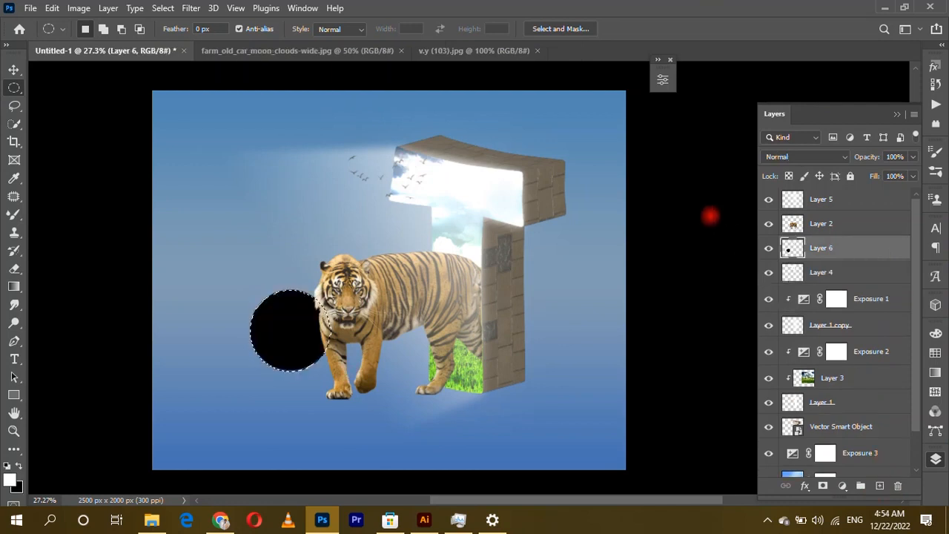
key("ctrl+t")
right_click(296, 304)
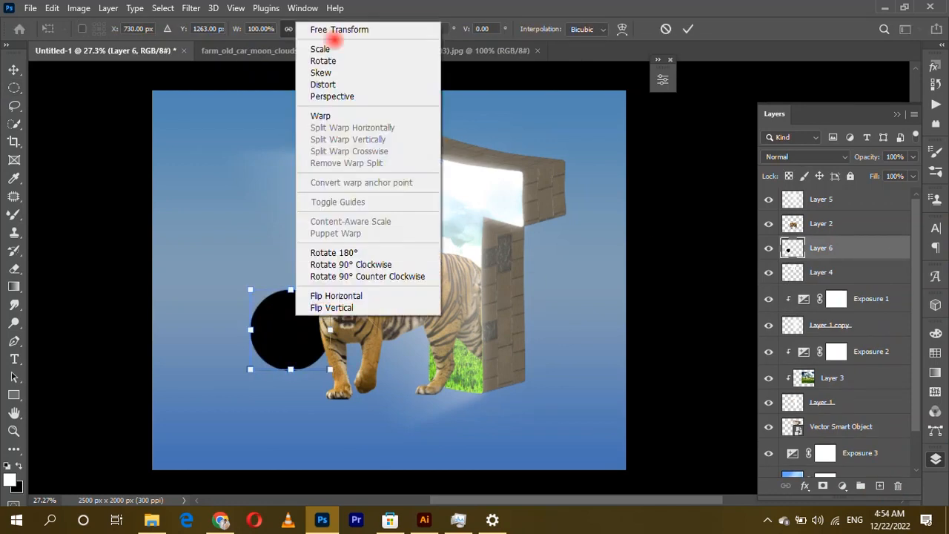
left_click(192, 8)
left_click(301, 347)
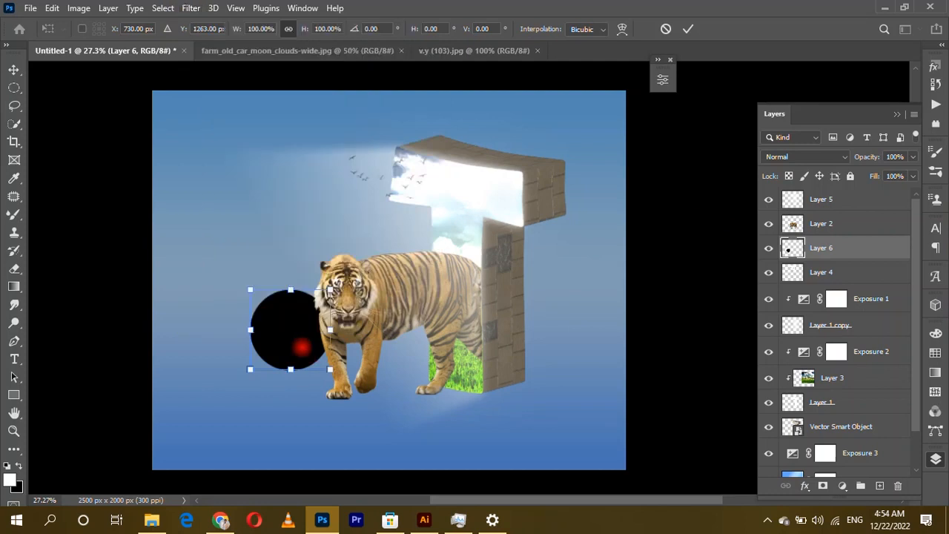
key("Return")
- Soften the black circle with a Gaussian Blur
left_click(192, 7)
mouse_move(284, 188)
left_click(397, 238)
left_click_drag(790, 396, 805, 398)
key("Return")
- Transform the blurred black circle into a flattened, tapered shadow and move it to the ground under the tiger
key("ctrl+t")
right_click(279, 331)
left_click(324, 110)
left_click_drag(374, 246, 378, 311)
left_click_drag(300, 328, 289, 397)
left_click_drag(362, 399, 312, 409)
key("Return")
- Fine-tune the flattened shadow's shape and place it on the ground at the tiger's hind paw
key("ctrl+t")
left_click(305, 413)
left_click_drag(369, 398, 369, 392)
left_click_drag(288, 411, 289, 417)
left_click_drag(357, 428, 493, 401)
key("Return")
- Duplicate the shadow to the front paws, then enlarge a second copy to about 222.5% so it stretches from the hind paw past the front paws
key("m")
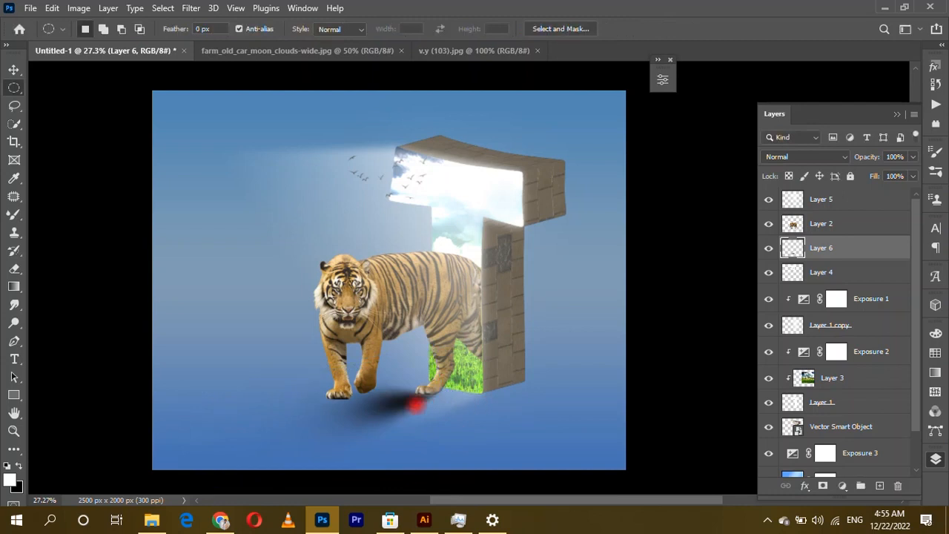
key("v")
left_click_drag(405, 405, 313, 422)
key("ctrl+t")
left_click_drag(357, 447, 510, 439)
left_click_drag(424, 435, 221, 421)
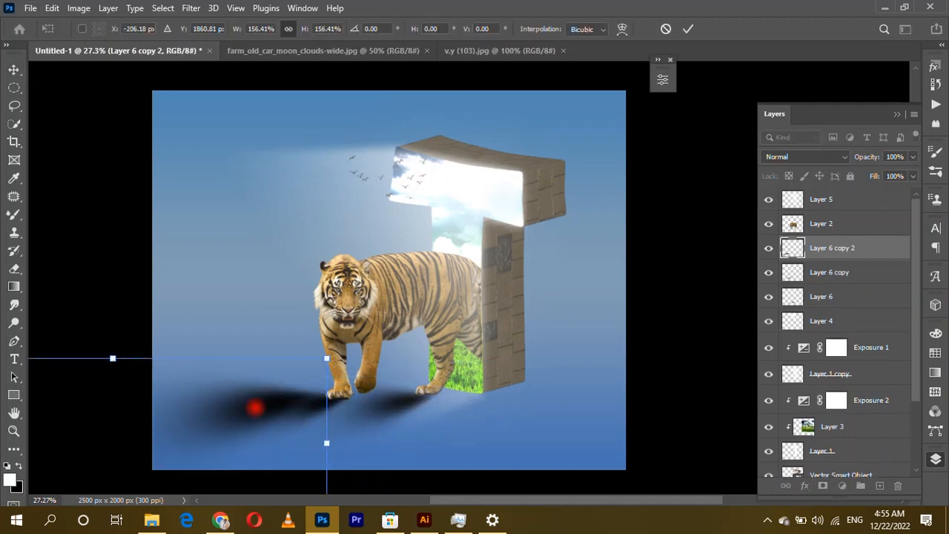
left_click_drag(326, 443, 312, 462)
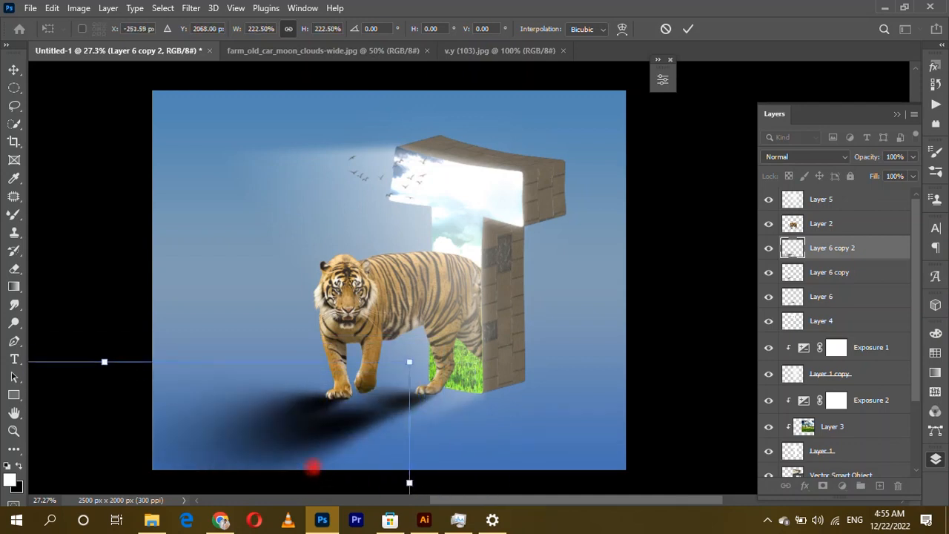
key("Return")
- Reduce the opacity of the three shadow layers, setting Layer 6 to 68%
left_click(913, 157)
left_click_drag(902, 172, 890, 173)
left_click(888, 271)
left_click(913, 156)
left_click(882, 296)
left_click(912, 156)
- Move the birds layer, Layer 4, to the top of the layer stack
scroll(511, 268, "up", 1)
scroll(423, 180, "down", 1)
scroll(348, 179, "up", 1)
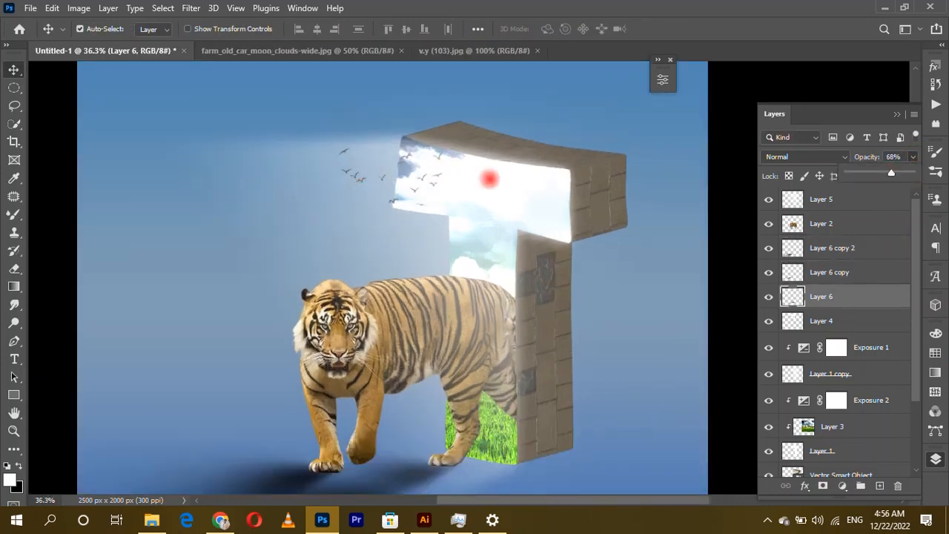
left_click_drag(841, 332, 836, 194)
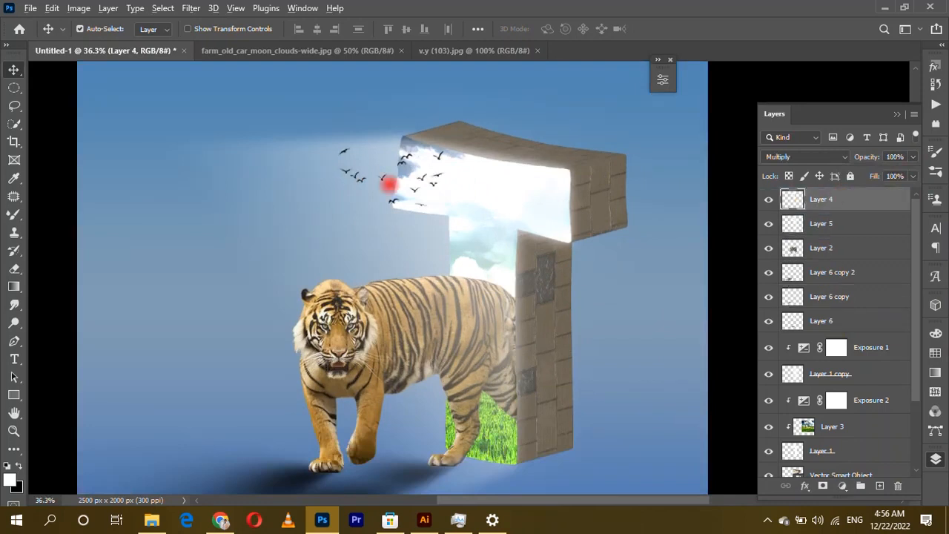
scroll(393, 178, "up", 1)
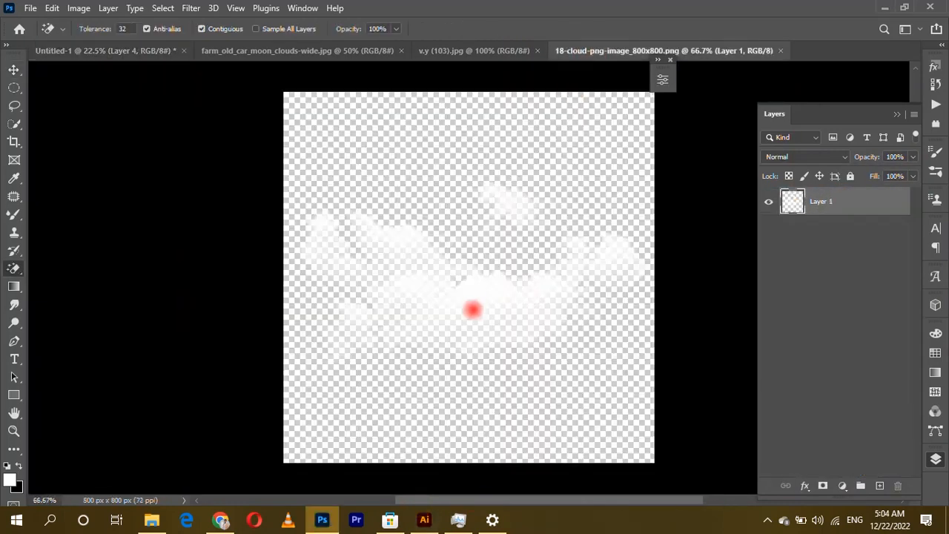
- Bring the cloud from 18-cloud-png-image_800x800.png into the Untitled-1 composition near the birds
left_click(13, 70)
left_click_drag(533, 309, 373, 188)
left_click(656, 244)
left_click(326, 222)
scroll(326, 220, "up", 4)
- Flip the cloud horizontally, resize it and place it flowing out of the letter's crossbar behind the birds
key("ctrl+t")
right_click(330, 196)
left_click(405, 470)
left_click_drag(502, 155, 463, 156)
left_click_drag(364, 173, 403, 168)
key("Return")
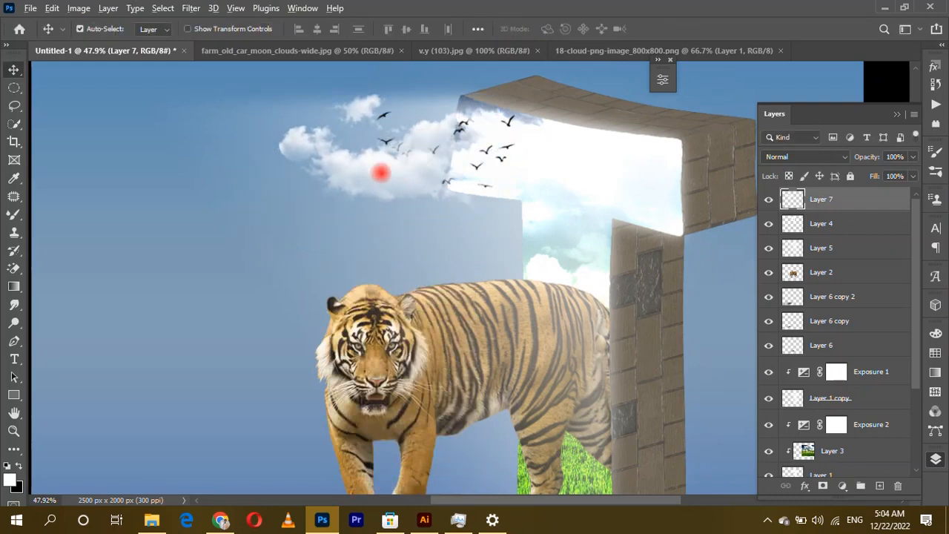
- Darken the blue gradient background slightly by adjusting the Exposure 3 adjustment layer
scroll(395, 161, "down", 3)
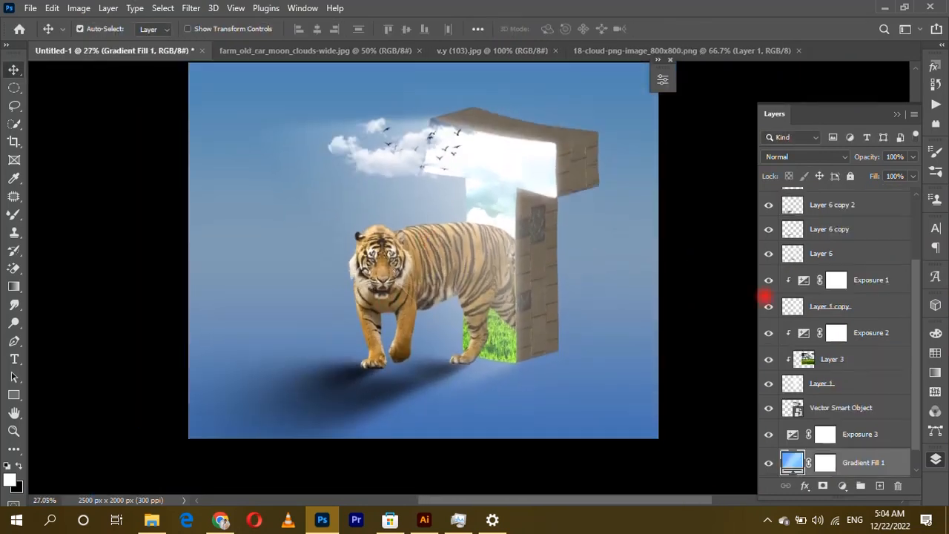
left_click(864, 409)
double_click(792, 409)
left_click_drag(527, 153, 523, 154)
left_click(624, 74)
- Set the opacity of the shadow layers to 67% for Layer 6 copy 2 and 61% for Layer 6 copy
left_click(316, 344)
left_click(912, 157)
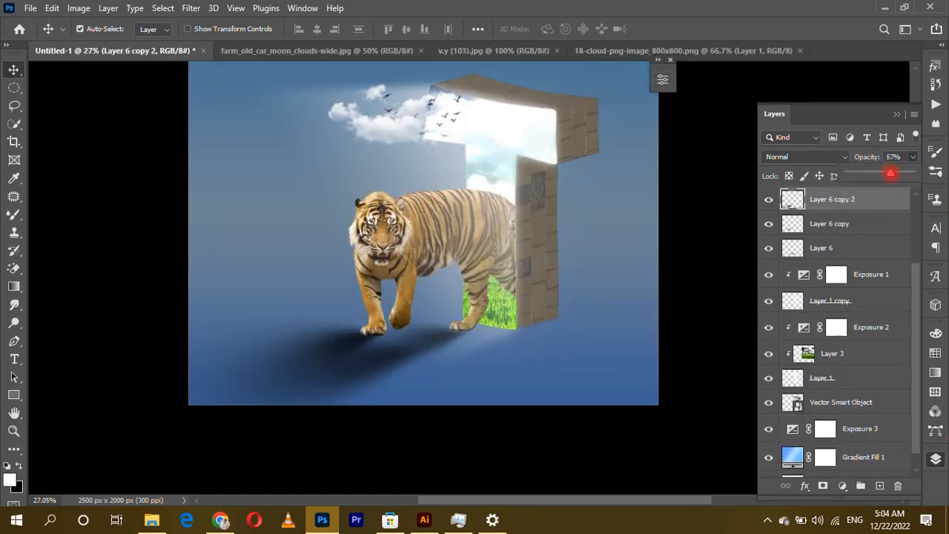
left_click(356, 361)
left_click(853, 224)
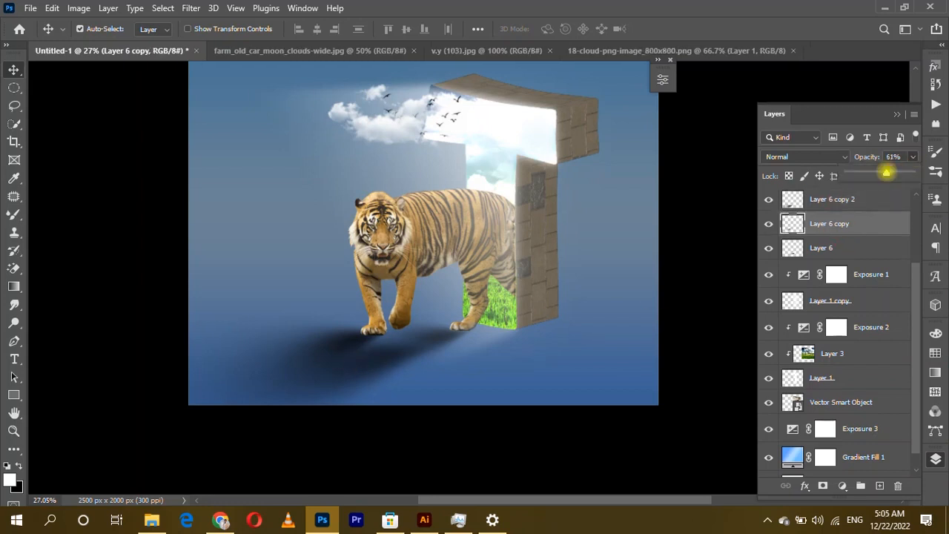
- Enlarge the Layer 6 copy 2 shadow to about 120.1% and reposition it under the tiger's paws
left_click(838, 199)
key("ctrl+t")
left_click_drag(445, 418, 566, 415)
left_click_drag(481, 396, 354, 408)
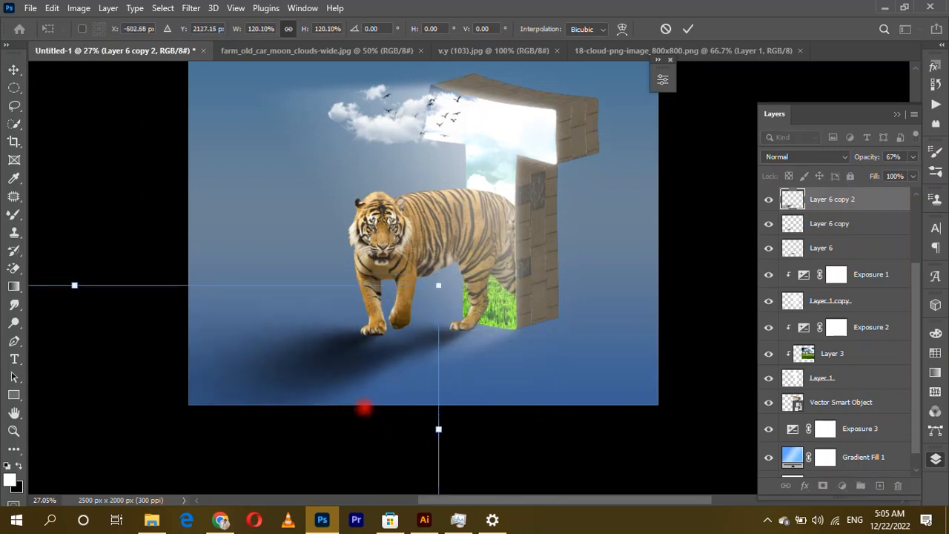
key("Return")
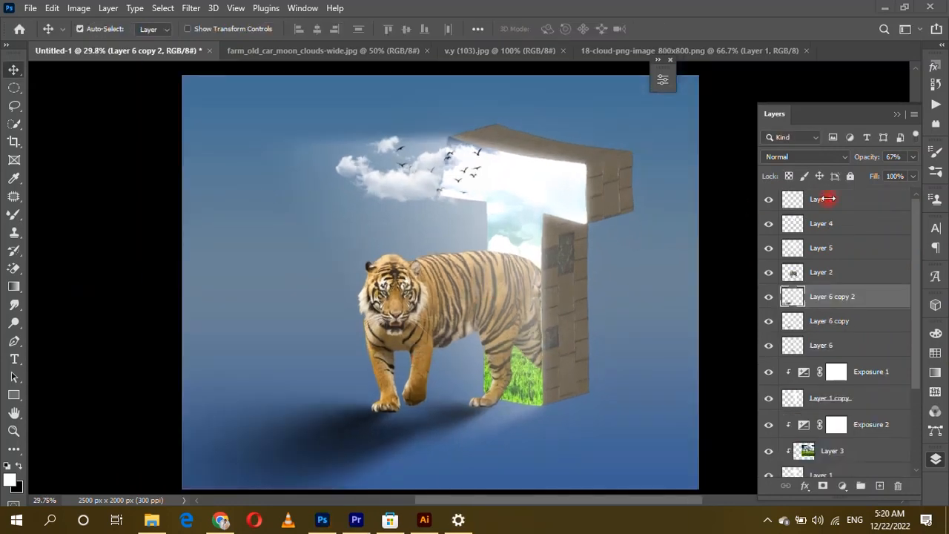
- Select all layers from Layer 7 down to Background and stamp the visible composition into a new merged layer on top
left_click(836, 200)
scroll(848, 256, "down", 5)
left_click(864, 442, "shift")
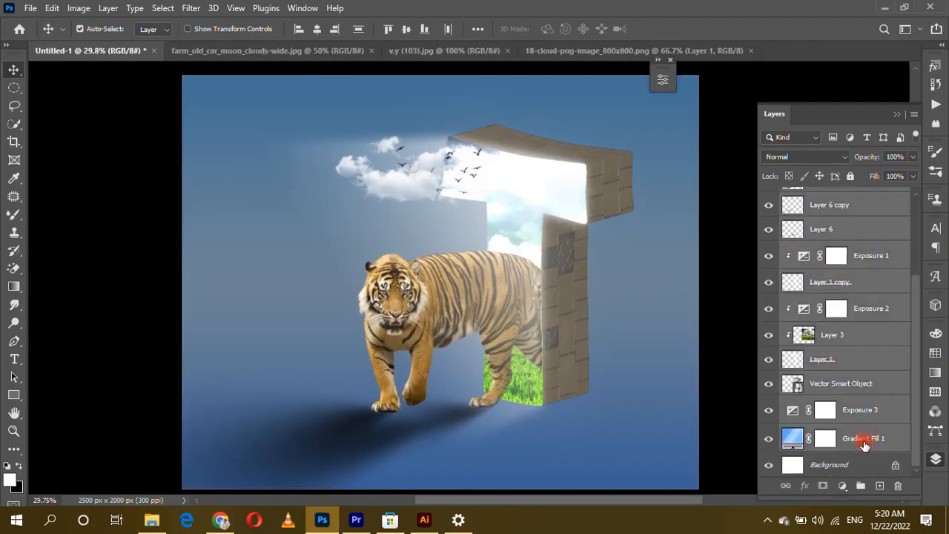
left_click(846, 463, "shift")
key("alt+shift+e")
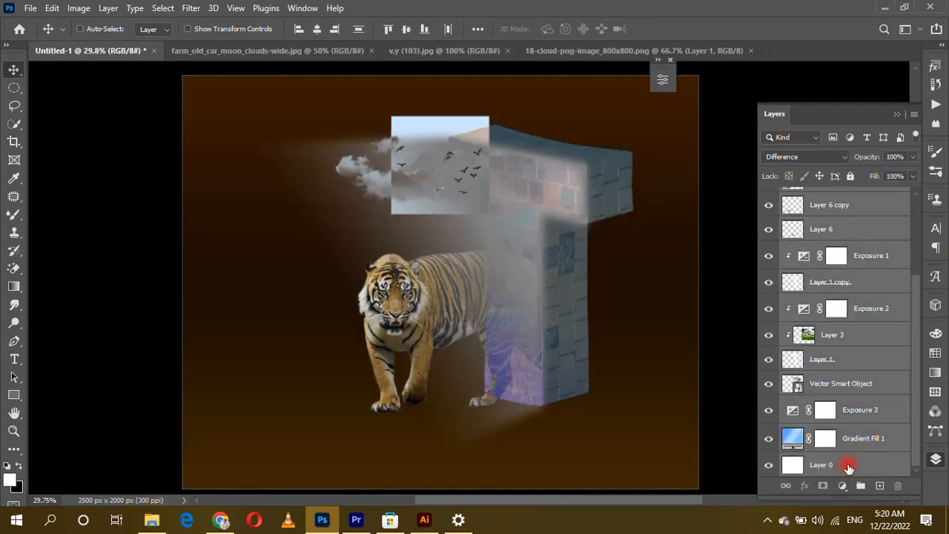
key("ctrl+z")
key("ctrl+alt+shift+e")
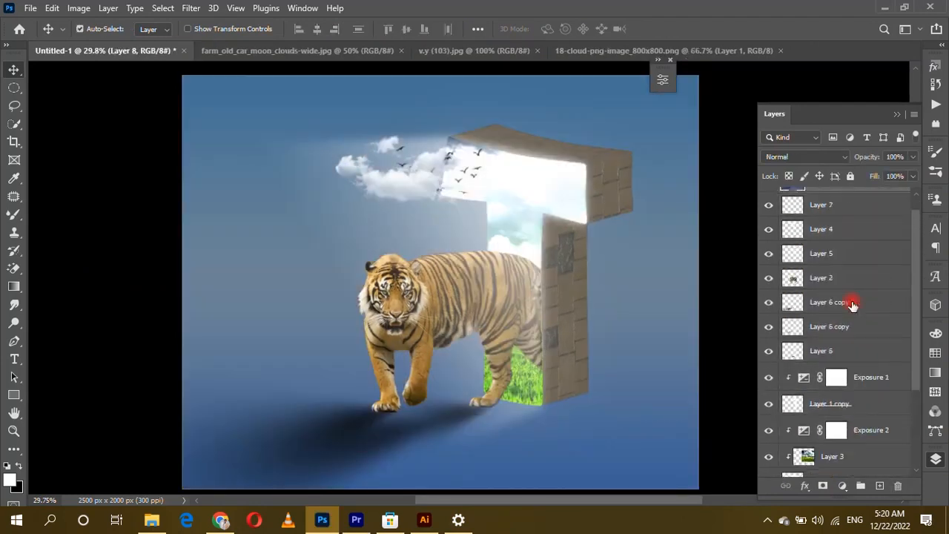
- Grade the merged layer in Camera Raw with Temperature -21, Exposure -0.35, Contrast +21, Highlights -56, Shadows -14, Whites +7 and Blacks -11
left_click(196, 11)
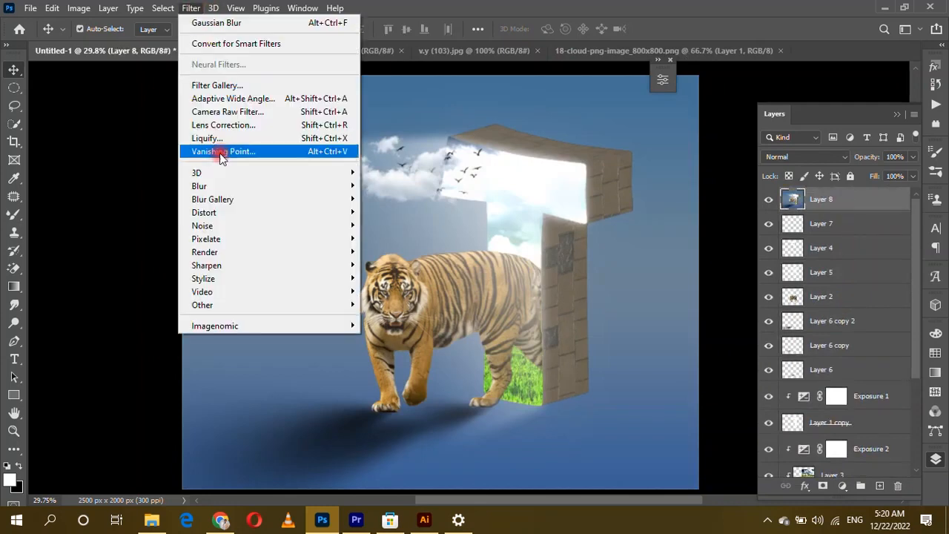
left_click(253, 115)
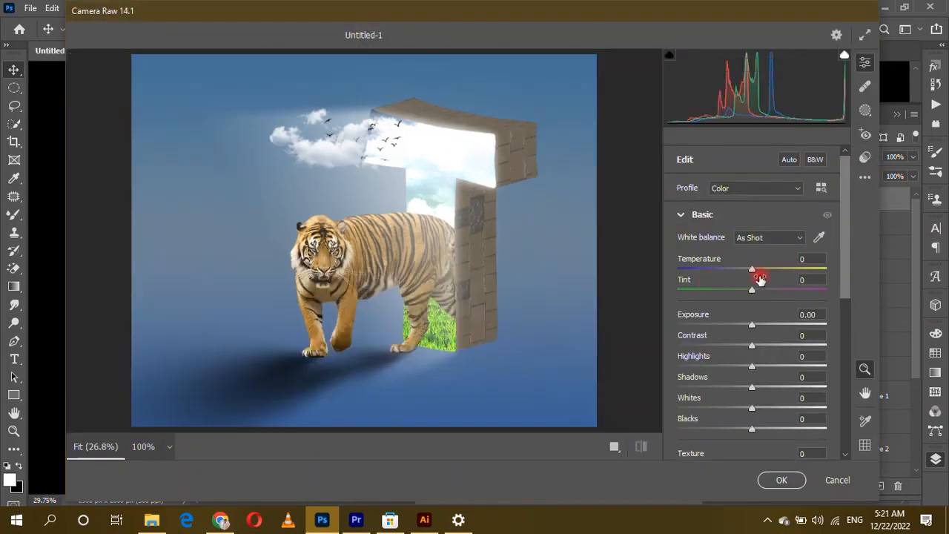
left_click_drag(759, 277, 738, 287)
left_click_drag(758, 320, 709, 363)
left_click_drag(751, 387, 742, 422)
- Set Texture to +49, fine-tune Clarity and Dehaze, and apply the Camera Raw filter
scroll(788, 360, "down", 3)
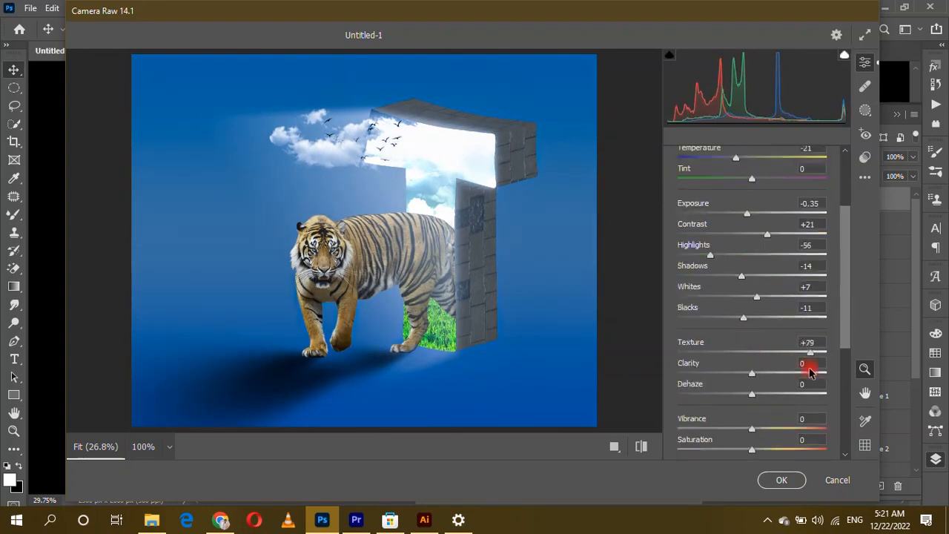
left_click_drag(789, 373, 758, 398)
scroll(753, 407, "down", 1)
left_click(755, 398)
scroll(811, 184, "up", 3)
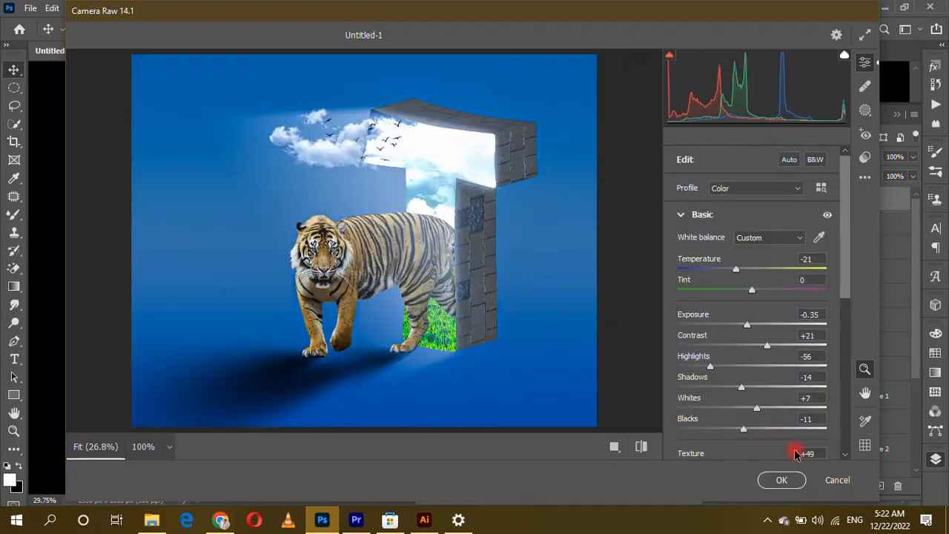
left_click(784, 481)
- Bring up the file commands for the finished composition
left_click(33, 8)
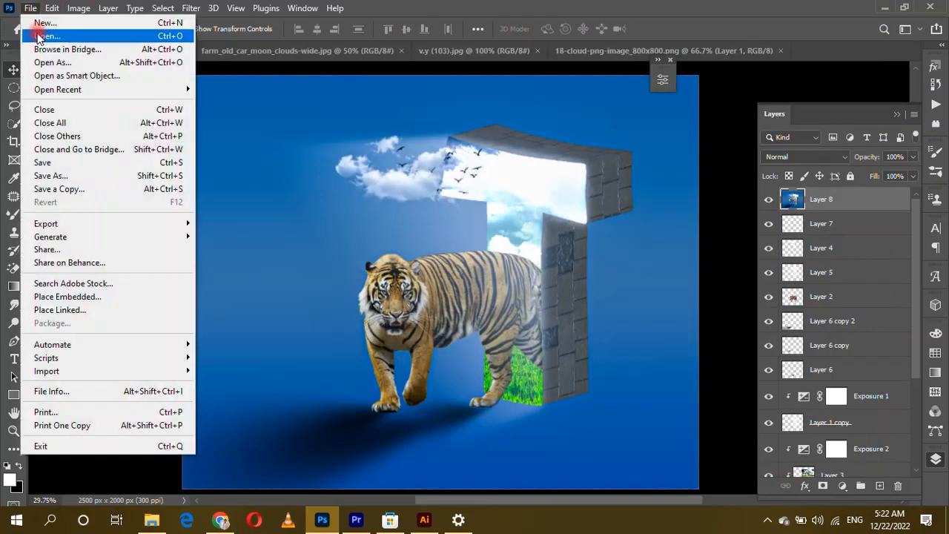